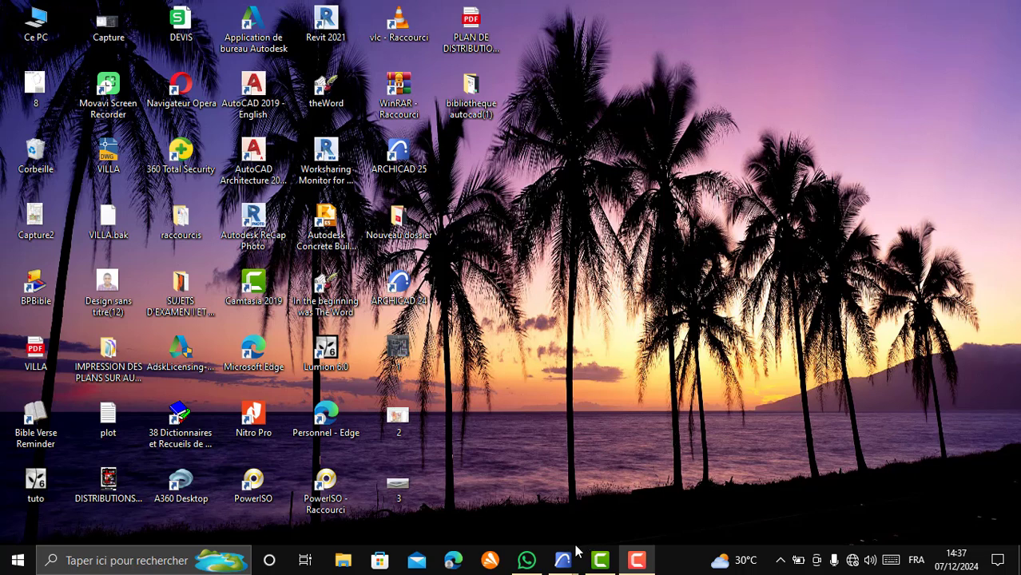
Switch to the ARCHICAD villa plan and set the project's linear dimensions to the 02 - Mètre standard with 2 decimals
{"action": "mouse_move", "coordinate": [563, 560]}
{"action": "left_click", "coordinate": [629, 522]}
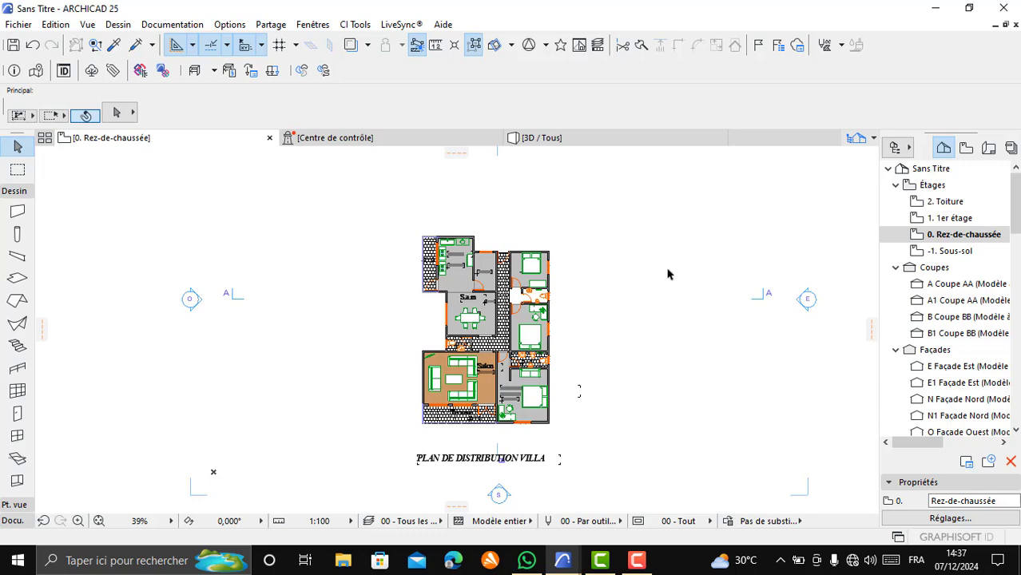
{"action": "scroll", "coordinate": [582, 298], "scroll_direction": "up", "scroll_amount": 3}
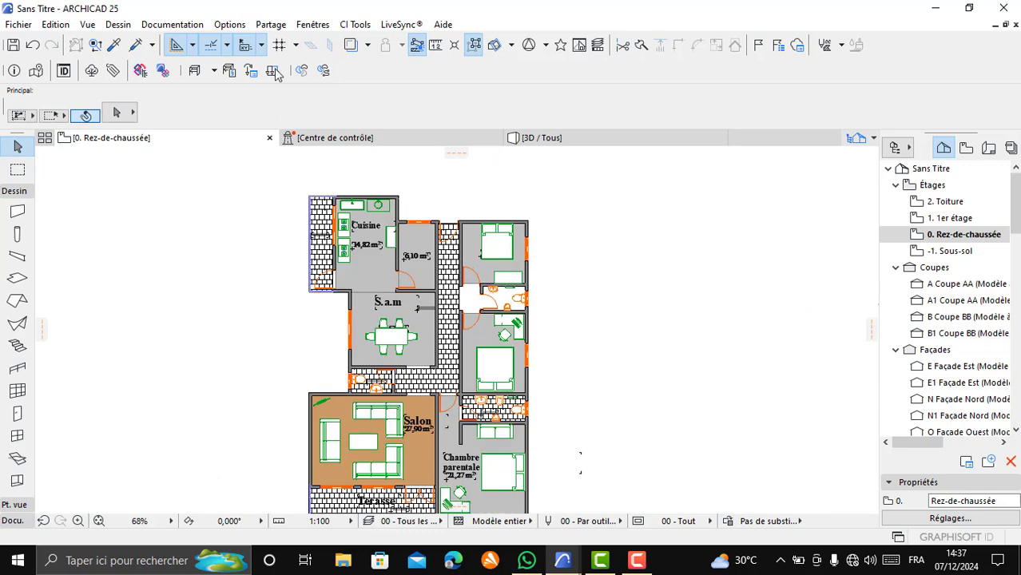
{"action": "left_click", "coordinate": [224, 28]}
{"action": "mouse_move", "coordinate": [269, 205]}
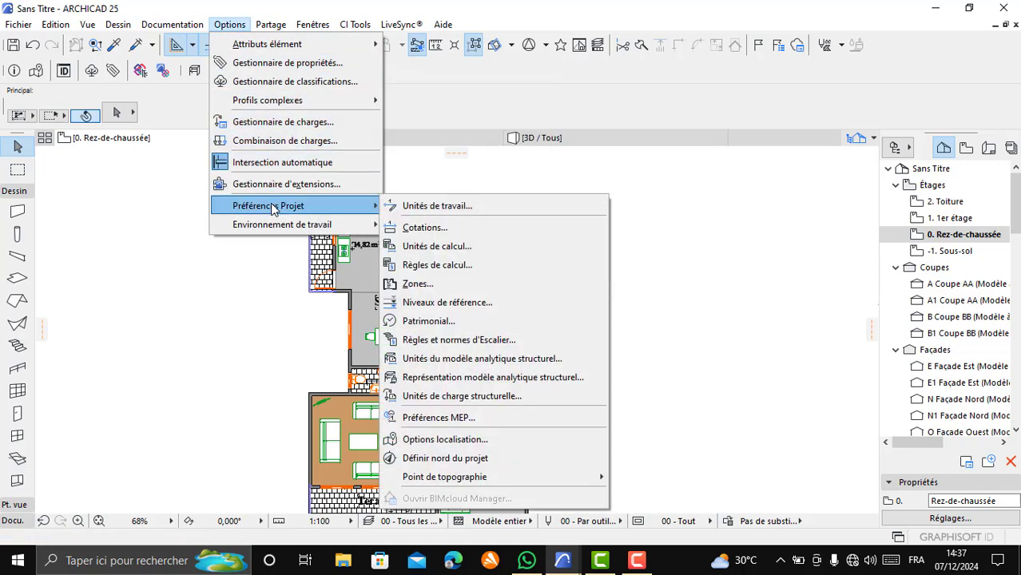
{"action": "left_click", "coordinate": [421, 230]}
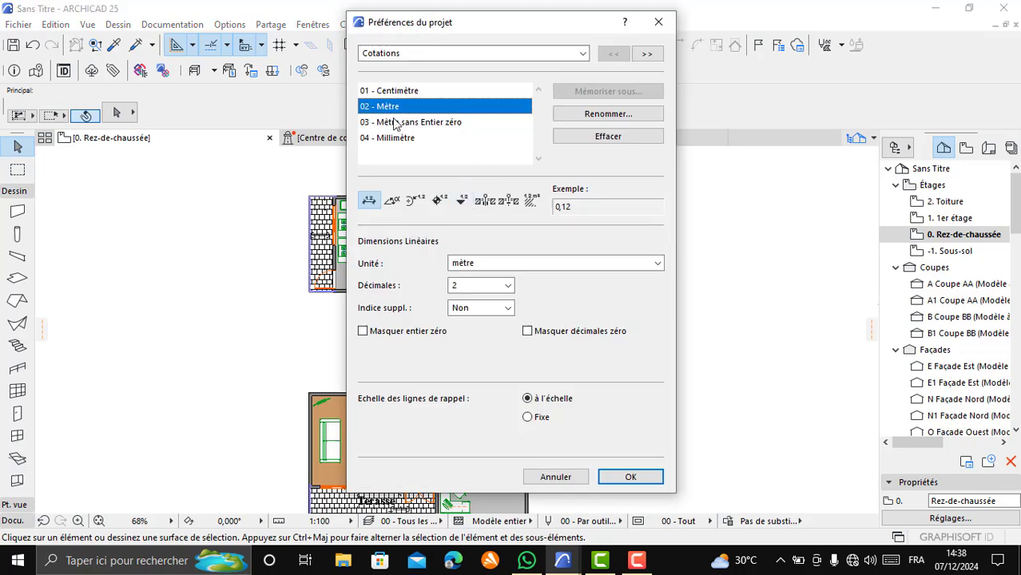
{"action": "left_click", "coordinate": [508, 286]}
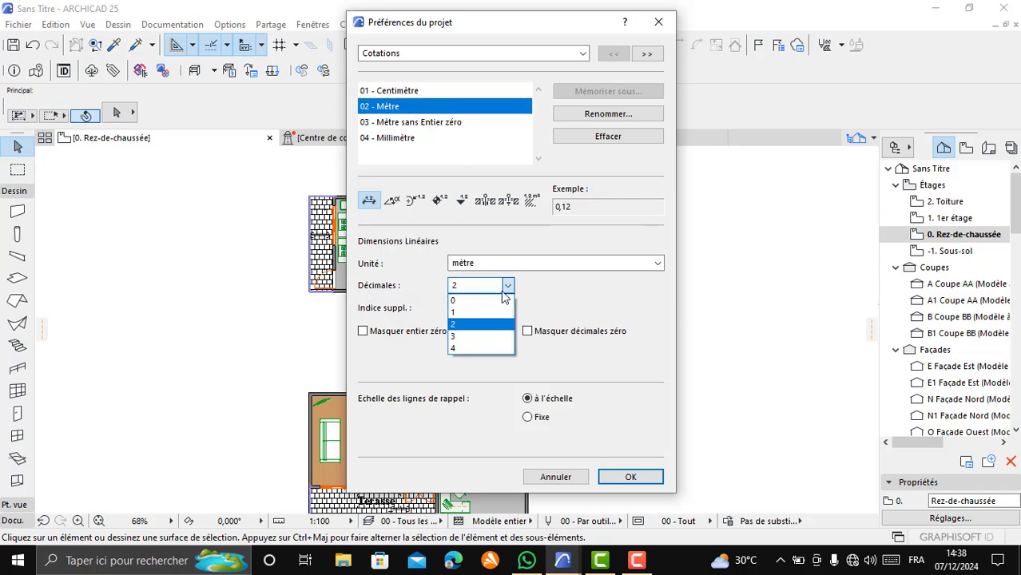
{"action": "left_click", "coordinate": [487, 288]}
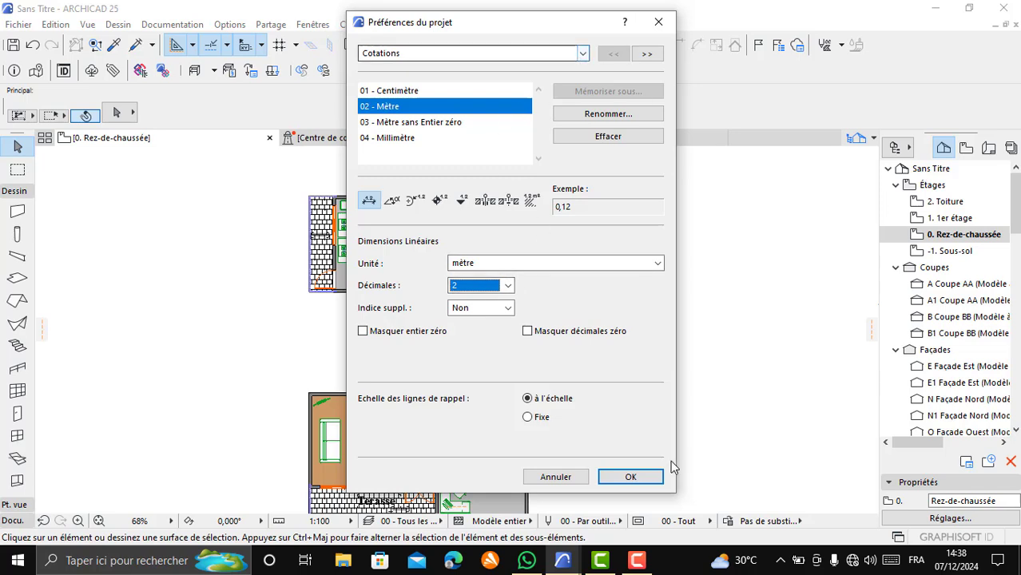
{"action": "left_click", "coordinate": [631, 477]}
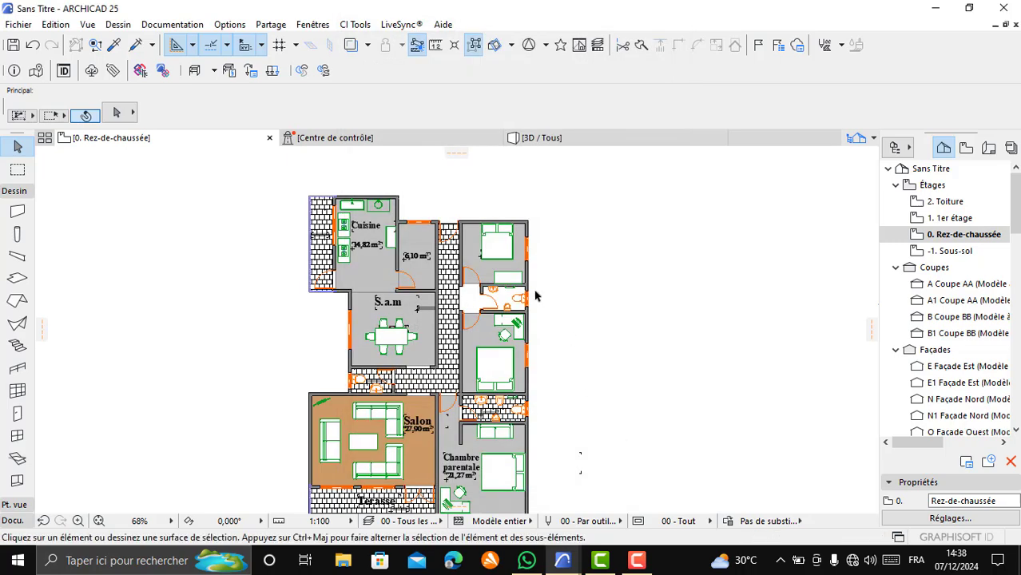
Select the kitchen's north and east walls together with the north and east exterior walls of the bedroom wing
{"action": "scroll", "coordinate": [444, 192], "scroll_direction": "down", "scroll_amount": 3}
{"action": "scroll", "coordinate": [495, 203], "scroll_direction": "up", "scroll_amount": 2}
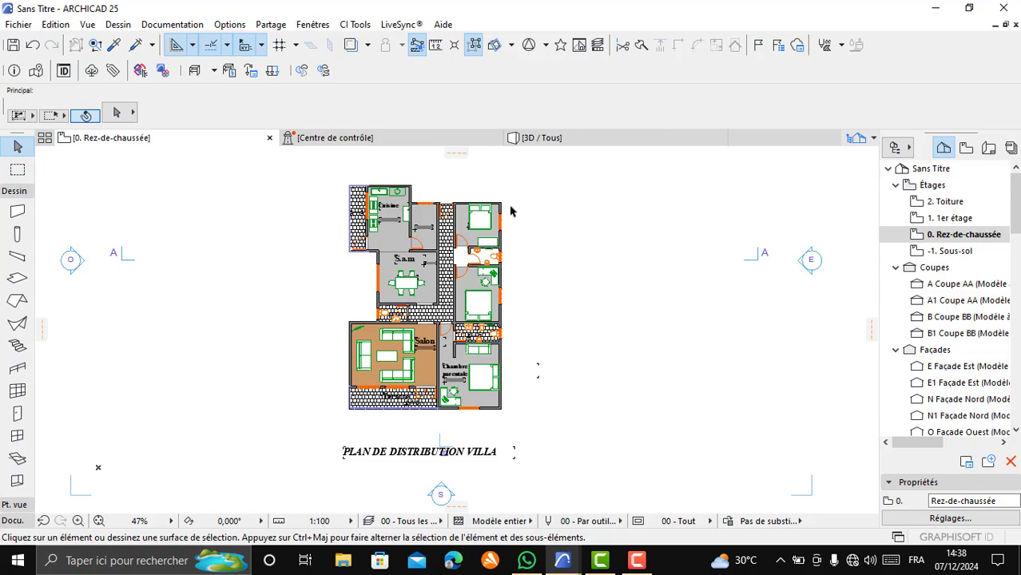
{"action": "scroll", "coordinate": [349, 208], "scroll_direction": "up", "scroll_amount": 4}
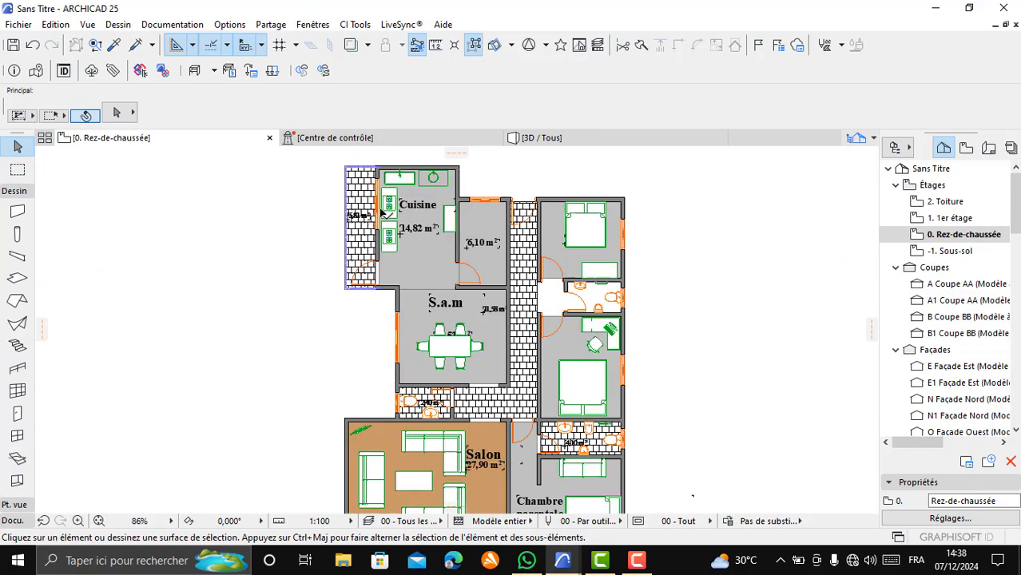
{"action": "scroll", "coordinate": [414, 217], "scroll_direction": "down", "scroll_amount": 3}
{"action": "scroll", "coordinate": [459, 177], "scroll_direction": "up", "scroll_amount": 6}
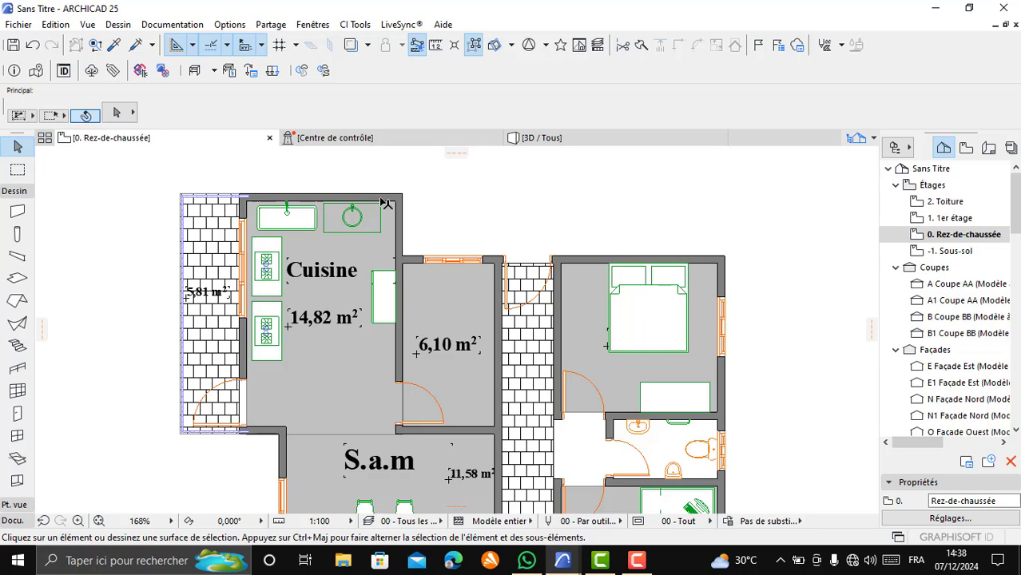
{"action": "left_click", "coordinate": [383, 203]}
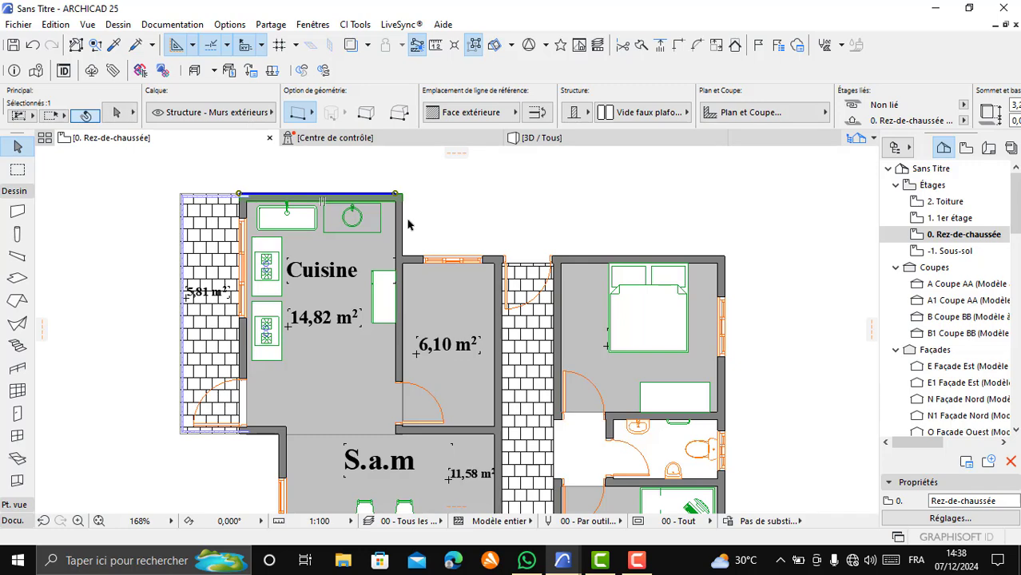
{"action": "left_click", "coordinate": [399, 228], "text": "shift"}
{"action": "scroll", "coordinate": [425, 191], "scroll_direction": "down", "scroll_amount": 3}
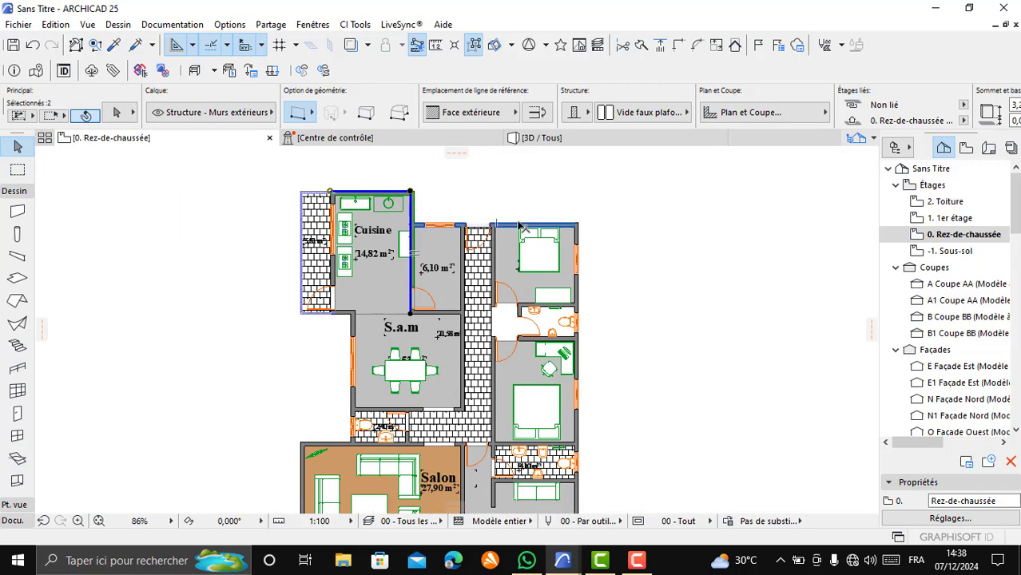
{"action": "left_click", "coordinate": [520, 227], "text": "shift"}
{"action": "left_click", "coordinate": [578, 297], "text": "shift"}
{"action": "scroll", "coordinate": [535, 334], "scroll_direction": "down", "scroll_amount": 2}
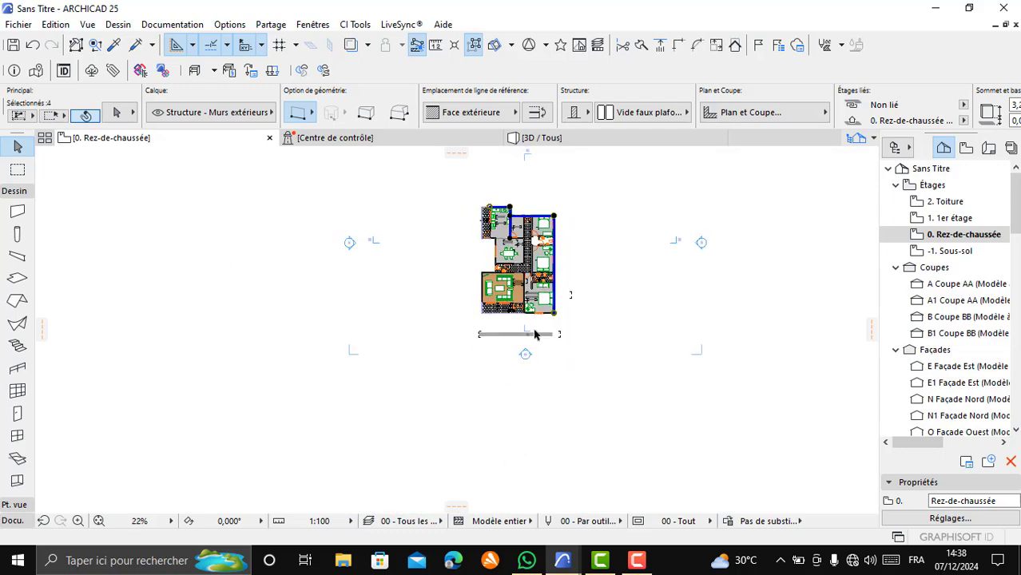
Add the parental bedroom's south and west walls and the Salon's south, west and north walls to the selection
{"action": "scroll", "coordinate": [511, 384], "scroll_direction": "up", "scroll_amount": 8}
{"action": "left_click", "coordinate": [446, 298], "text": "shift"}
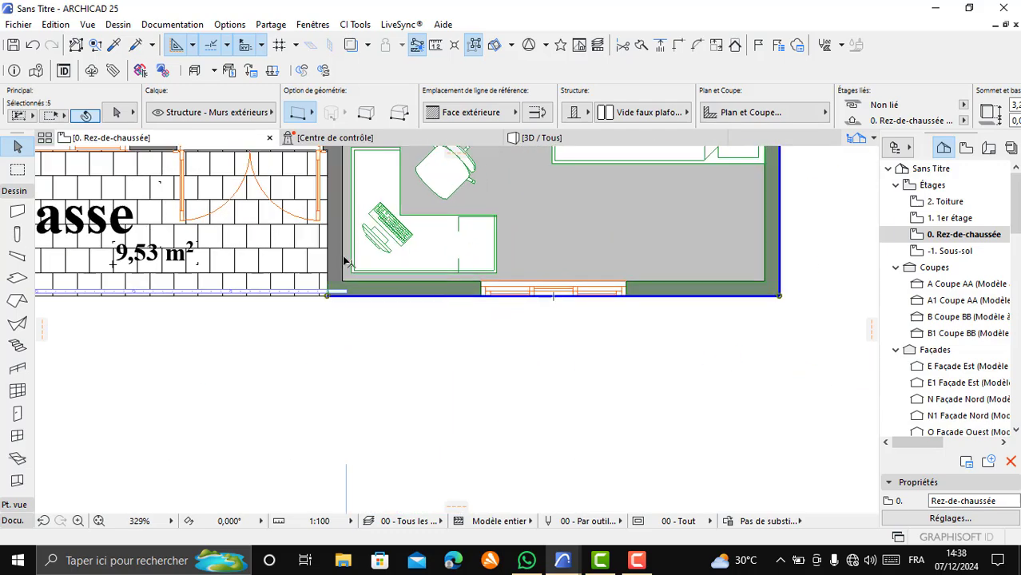
{"action": "left_click", "coordinate": [342, 251], "text": "shift"}
{"action": "scroll", "coordinate": [566, 354], "scroll_direction": "down", "scroll_amount": 4}
{"action": "scroll", "coordinate": [357, 295], "scroll_direction": "up", "scroll_amount": 5}
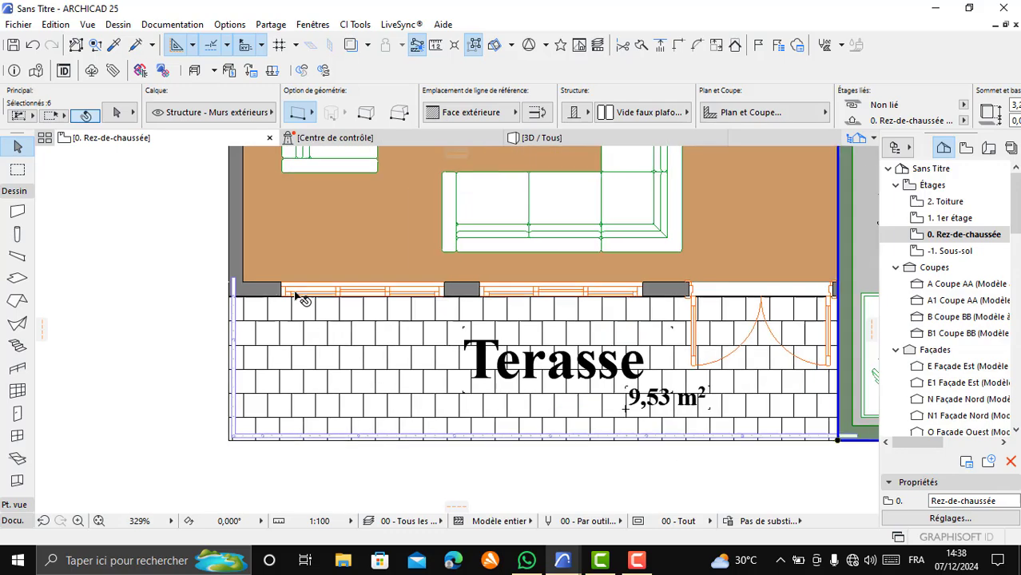
{"action": "left_click", "coordinate": [269, 287], "text": "shift"}
{"action": "scroll", "coordinate": [465, 433], "scroll_direction": "down", "scroll_amount": 7}
{"action": "scroll", "coordinate": [427, 361], "scroll_direction": "up", "scroll_amount": 6}
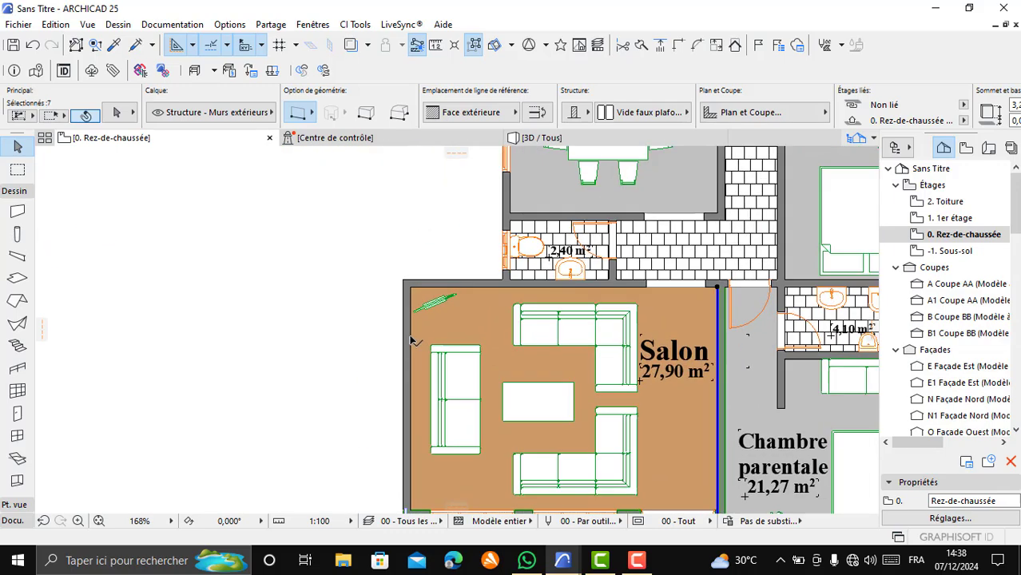
{"action": "left_click", "coordinate": [406, 337], "text": "shift"}
{"action": "left_click", "coordinate": [463, 286], "text": "shift"}
Add the dining room's west wall and the kitchen's short south wall and west wall to the selection
{"action": "scroll", "coordinate": [470, 381], "scroll_direction": "down", "scroll_amount": 5}
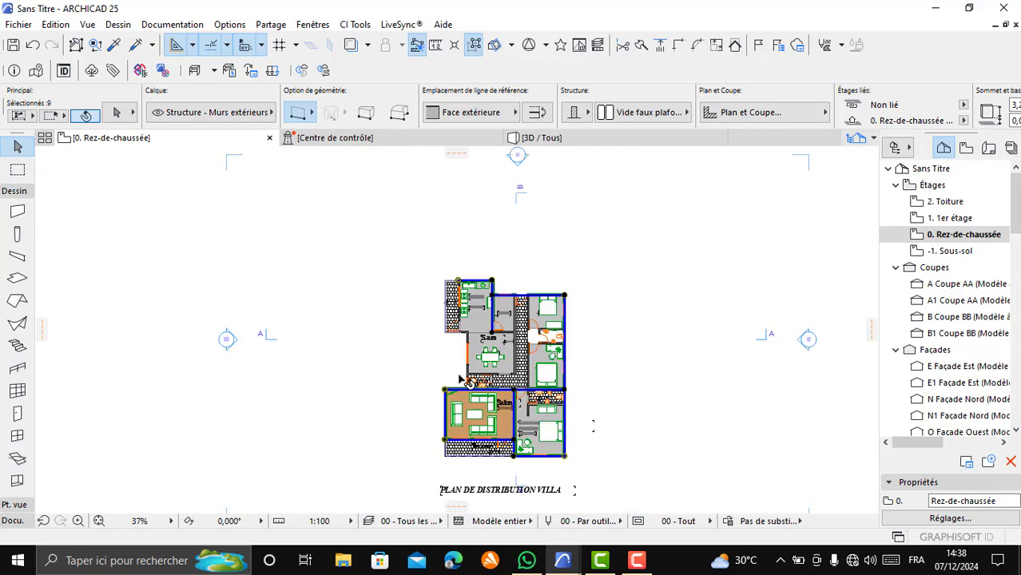
{"action": "scroll", "coordinate": [493, 361], "scroll_direction": "up", "scroll_amount": 5}
{"action": "left_click", "coordinate": [493, 361], "text": "shift"}
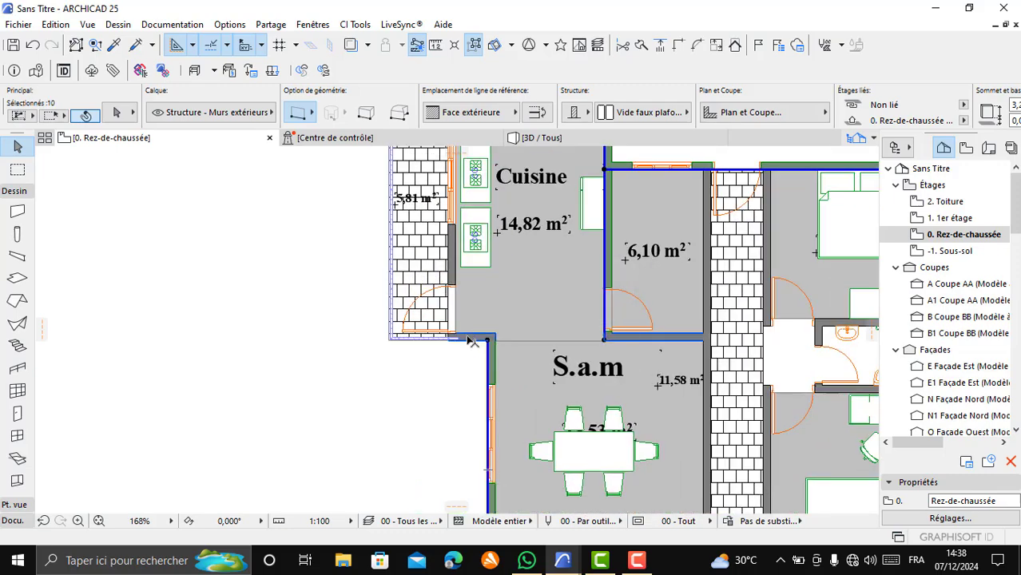
{"action": "left_click", "coordinate": [479, 340], "text": "shift"}
{"action": "left_click", "coordinate": [449, 279], "text": "shift"}
{"action": "scroll", "coordinate": [400, 334], "scroll_direction": "down", "scroll_amount": 4}
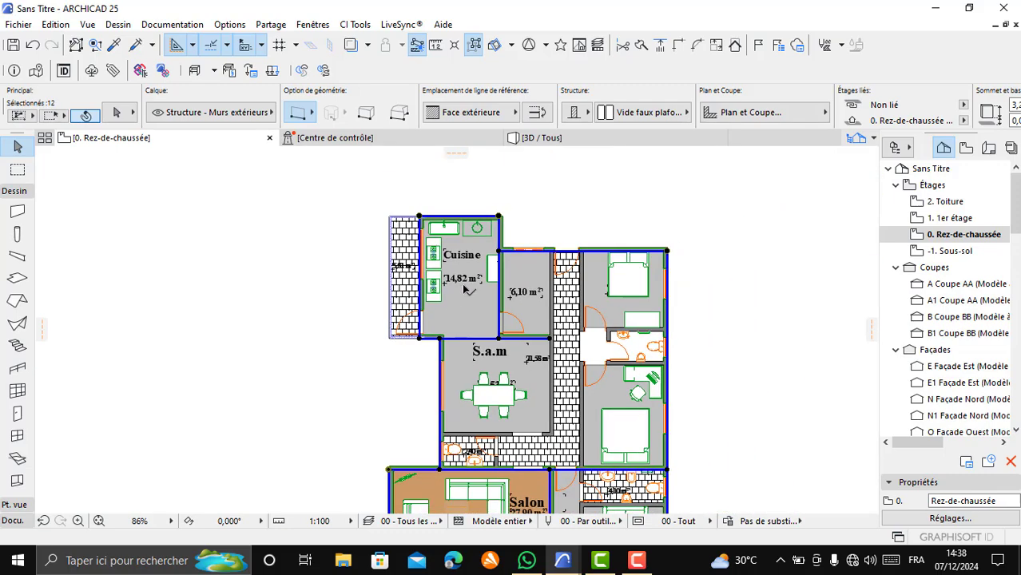
{"action": "scroll", "coordinate": [436, 200], "scroll_direction": "down", "scroll_amount": 4}
{"action": "scroll", "coordinate": [463, 291], "scroll_direction": "up", "scroll_amount": 1}
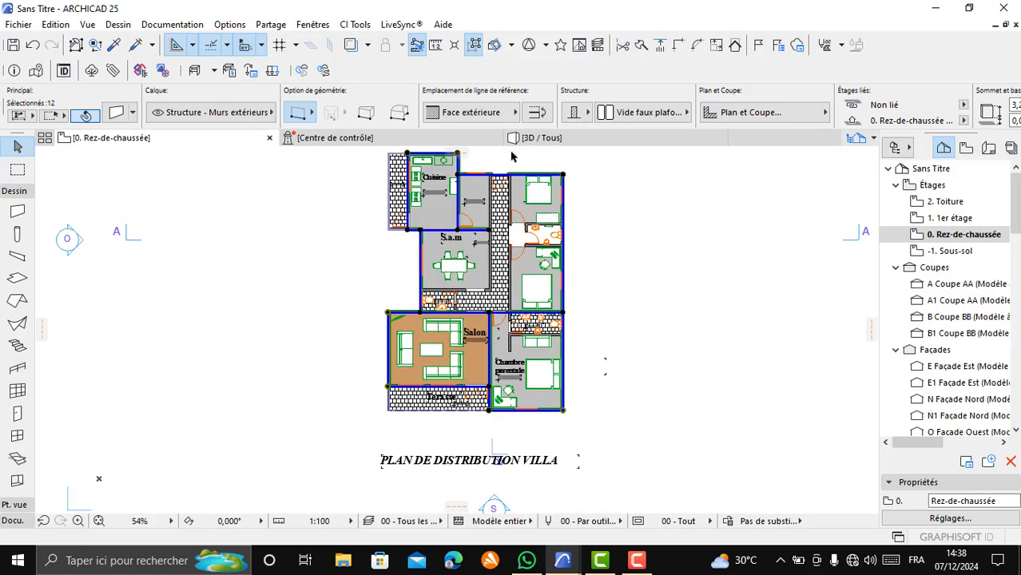
Start automatic exterior dimensioning of the selected walls and also enable dimensions for external geometry, structures and openings
{"action": "left_click", "coordinate": [179, 26]}
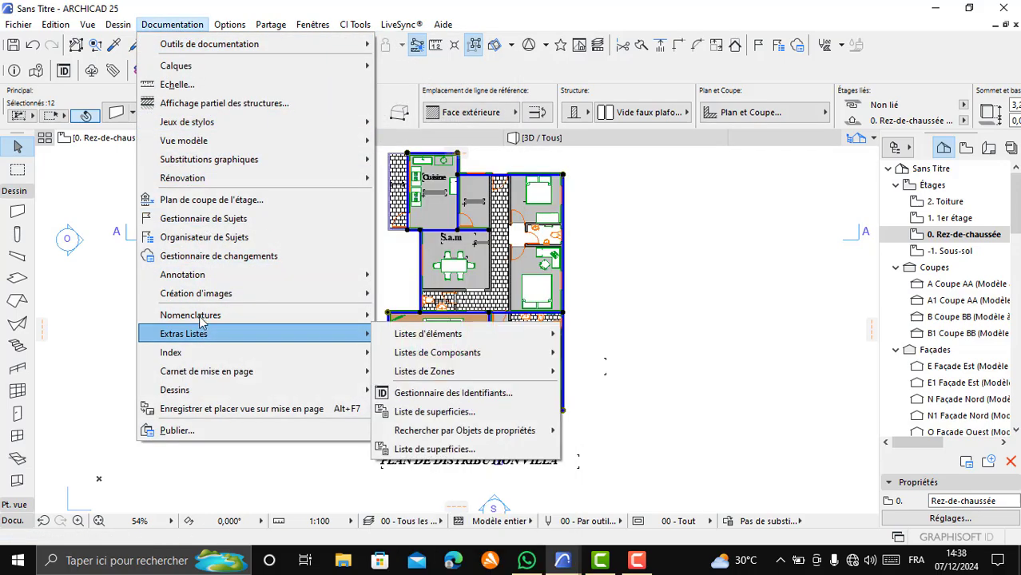
{"action": "mouse_move", "coordinate": [205, 283]}
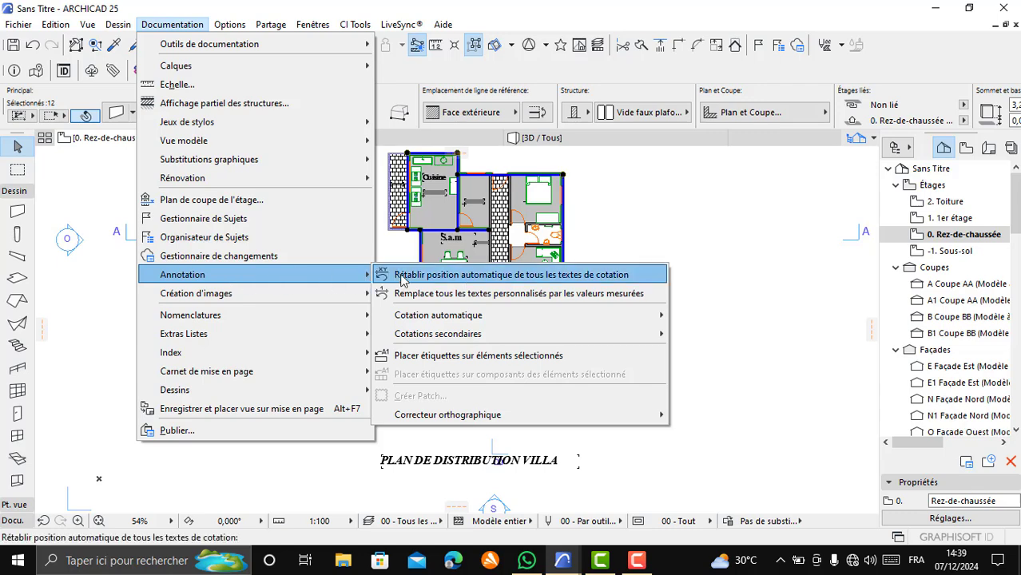
{"action": "mouse_move", "coordinate": [427, 318]}
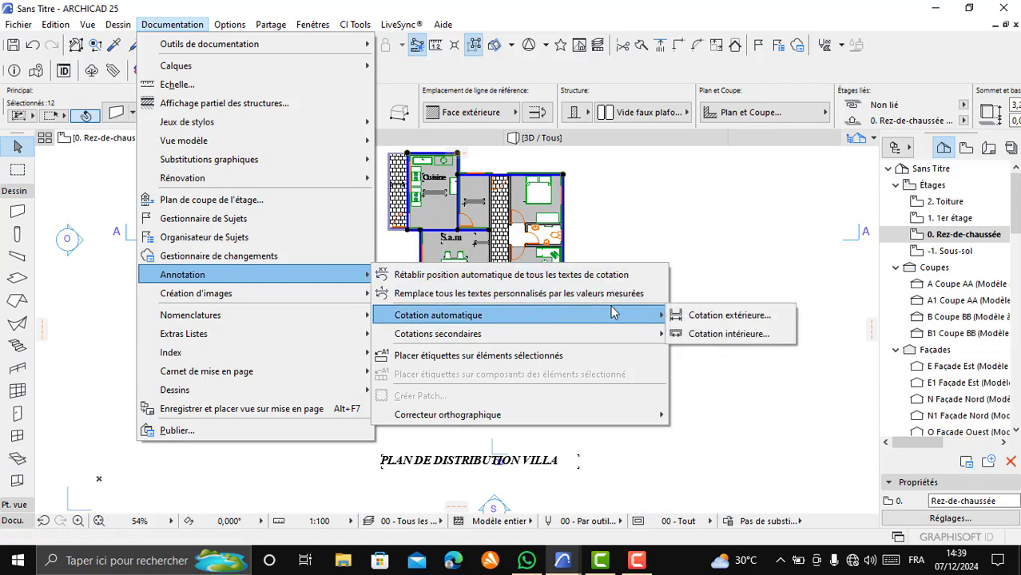
{"action": "left_click", "coordinate": [708, 317]}
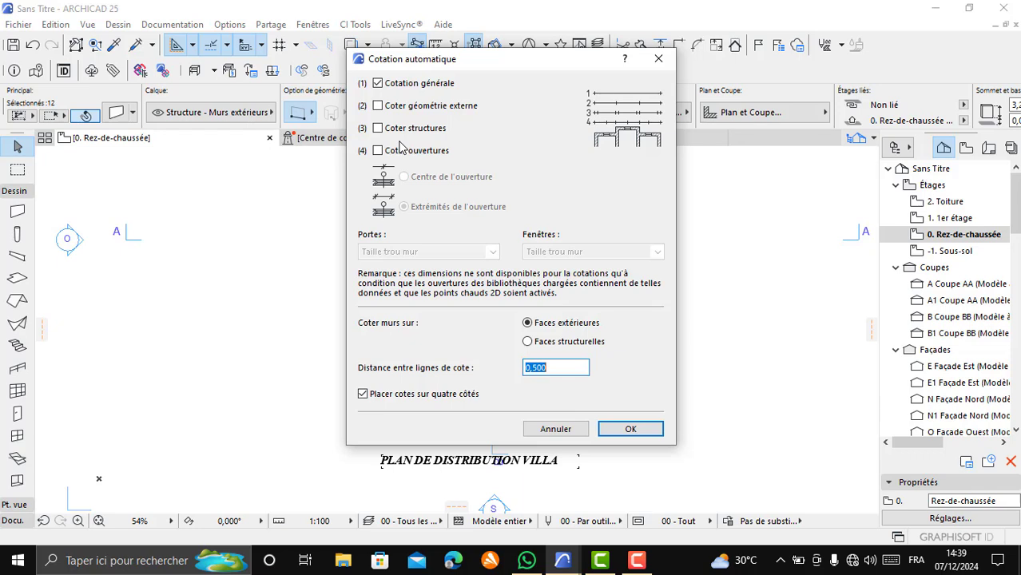
{"action": "left_click", "coordinate": [378, 106]}
{"action": "left_click", "coordinate": [378, 129]}
{"action": "left_click", "coordinate": [378, 151]}
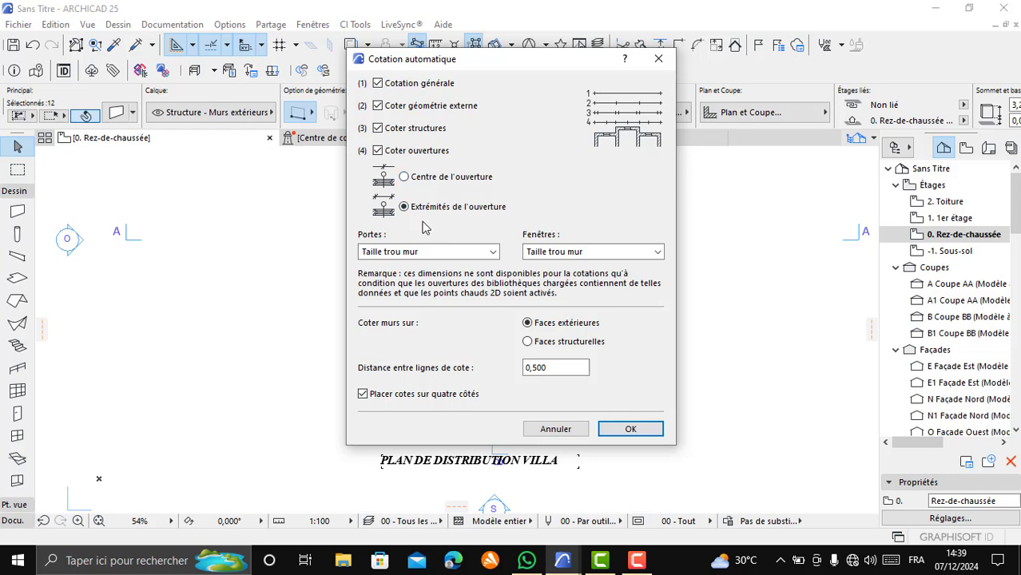
Dimension both doors and windows by Taille nominale and accept the automatic dimensioning settings
{"action": "left_click", "coordinate": [490, 253]}
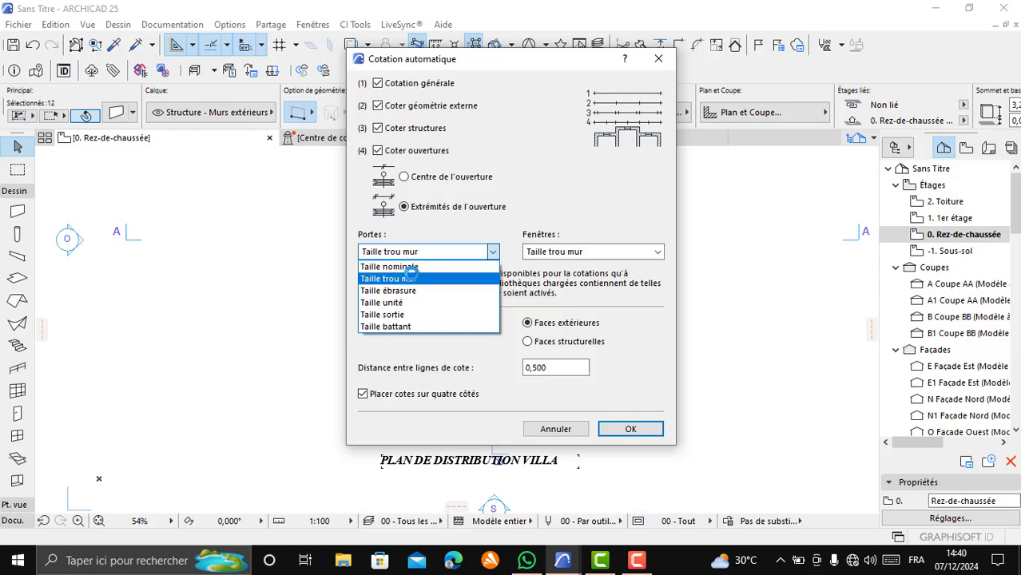
{"action": "left_click", "coordinate": [408, 267]}
{"action": "left_click", "coordinate": [653, 251]}
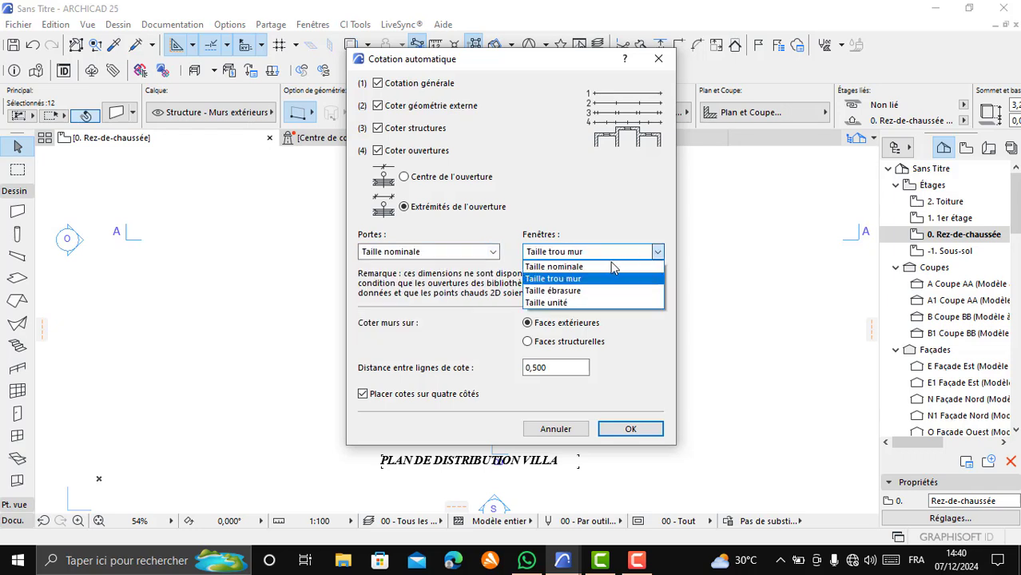
{"action": "left_click", "coordinate": [605, 267]}
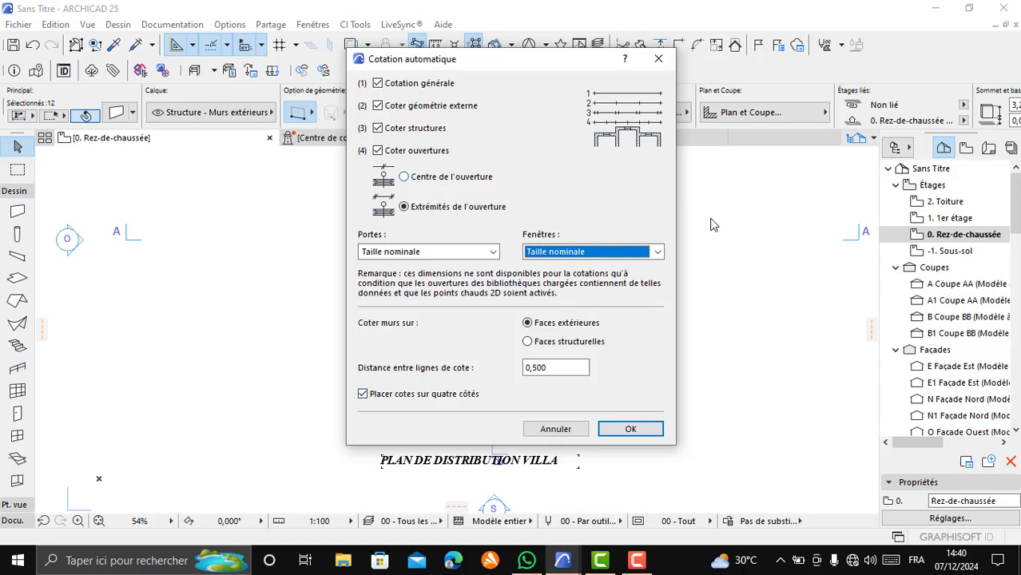
{"action": "left_click", "coordinate": [630, 430]}
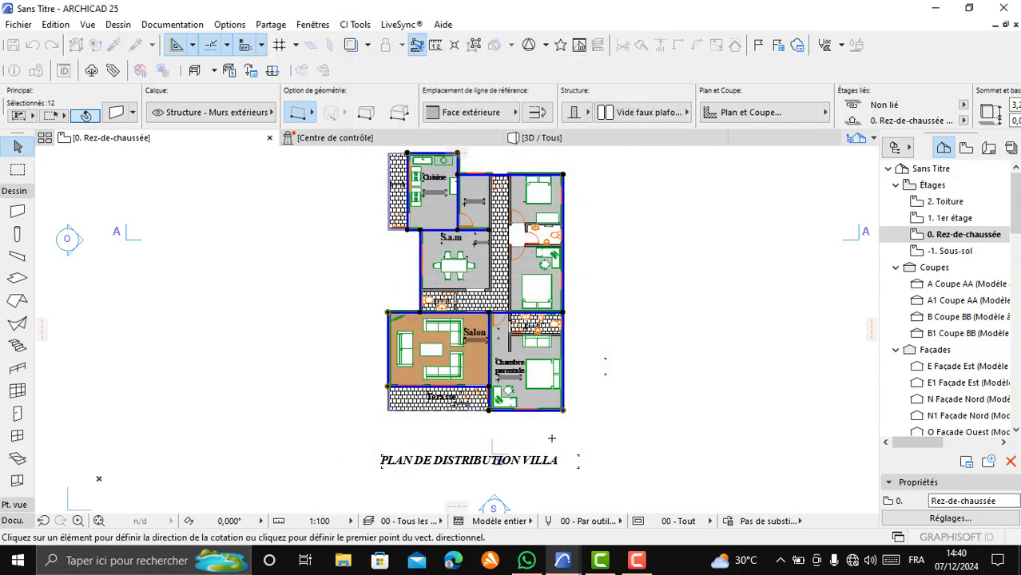
Place the exterior dimension chains around the villa, positioning them just below the parental bedroom's south wall
{"action": "scroll", "coordinate": [500, 461], "scroll_direction": "up", "scroll_amount": 5}
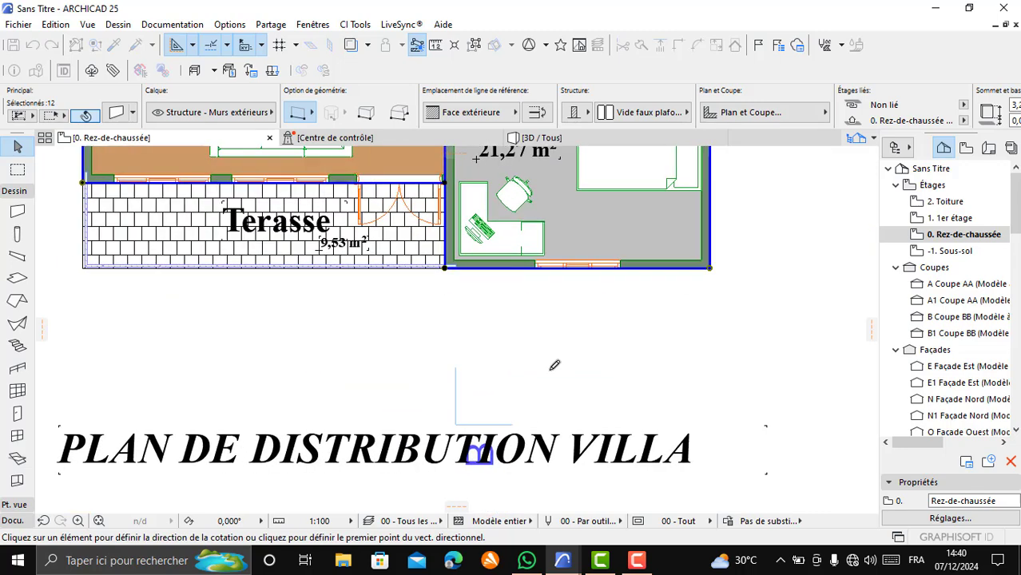
{"action": "left_click", "coordinate": [515, 324]}
{"action": "scroll", "coordinate": [555, 377], "scroll_direction": "down", "scroll_amount": 3}
{"action": "scroll", "coordinate": [559, 376], "scroll_direction": "up", "scroll_amount": 3}
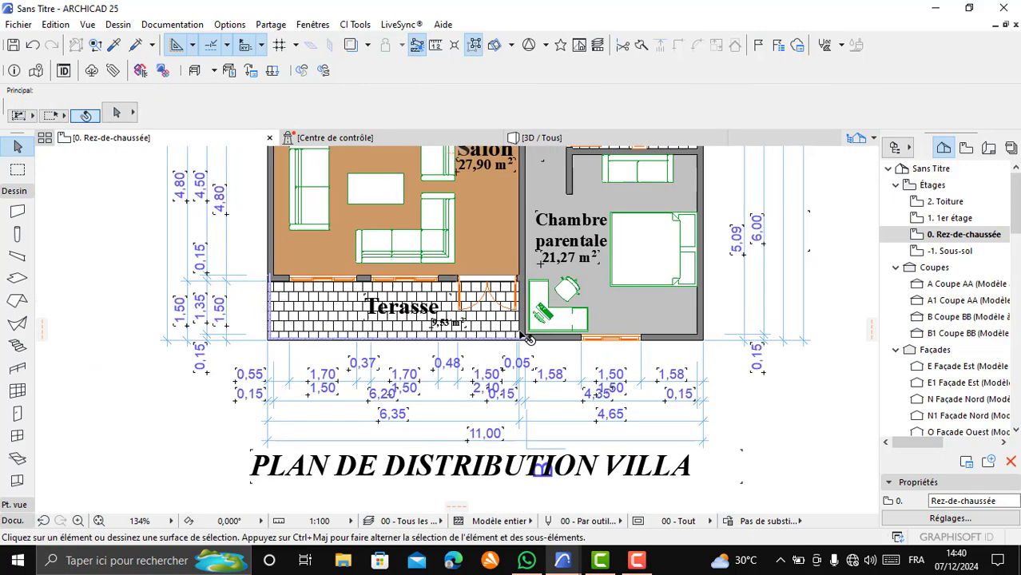
Examine the exterior dimension chains placed around the plan, especially those above the kitchen and bedrooms
{"action": "scroll", "coordinate": [535, 223], "scroll_direction": "down", "scroll_amount": 6}
{"action": "scroll", "coordinate": [534, 224], "scroll_direction": "up", "scroll_amount": 4}
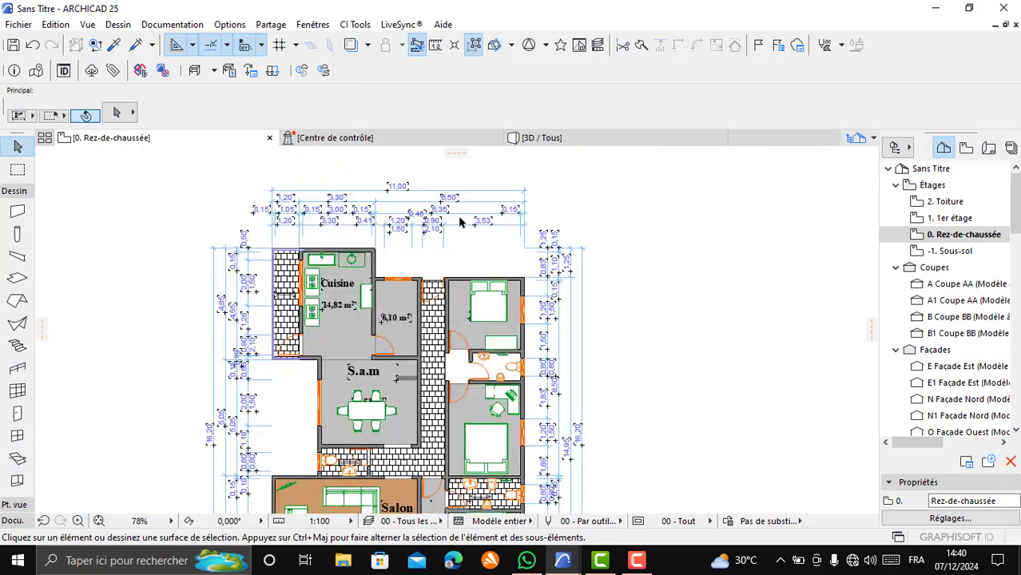
{"action": "scroll", "coordinate": [625, 202], "scroll_direction": "down", "scroll_amount": 2}
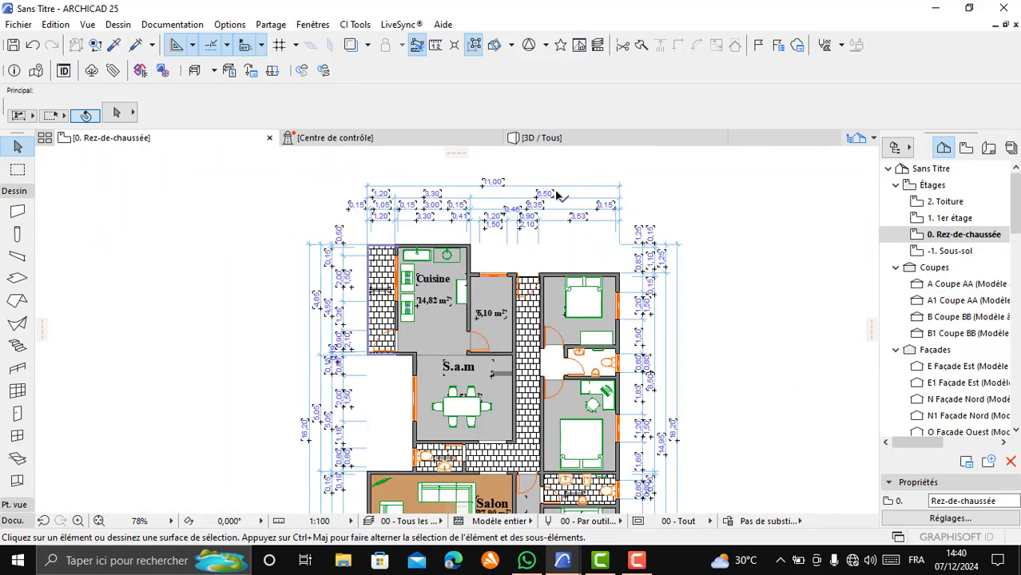
{"action": "scroll", "coordinate": [560, 195], "scroll_direction": "down", "scroll_amount": 2}
{"action": "scroll", "coordinate": [527, 202], "scroll_direction": "up", "scroll_amount": 5}
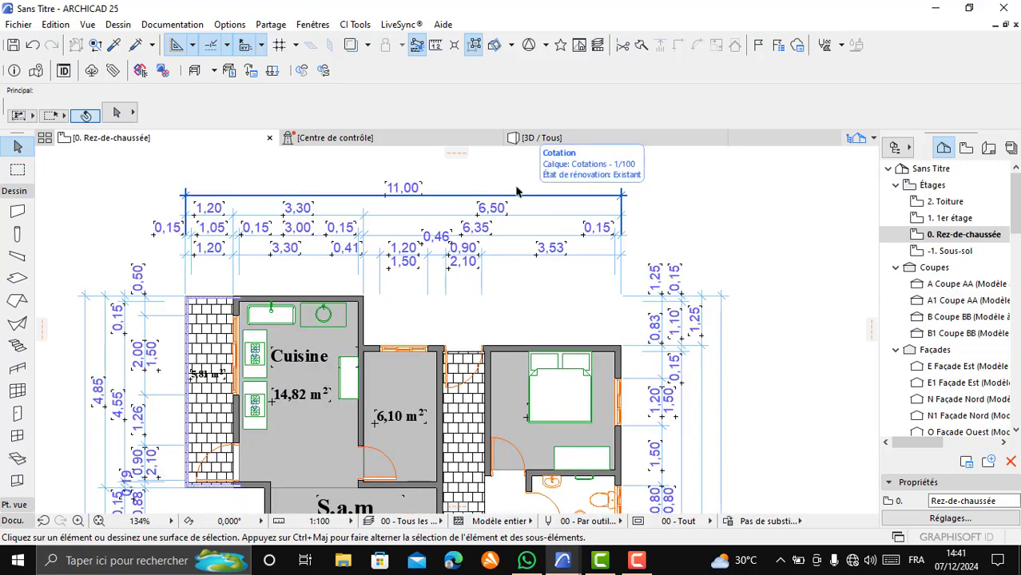
{"action": "scroll", "coordinate": [512, 184], "scroll_direction": "down", "scroll_amount": 2}
{"action": "scroll", "coordinate": [507, 173], "scroll_direction": "down", "scroll_amount": 2}
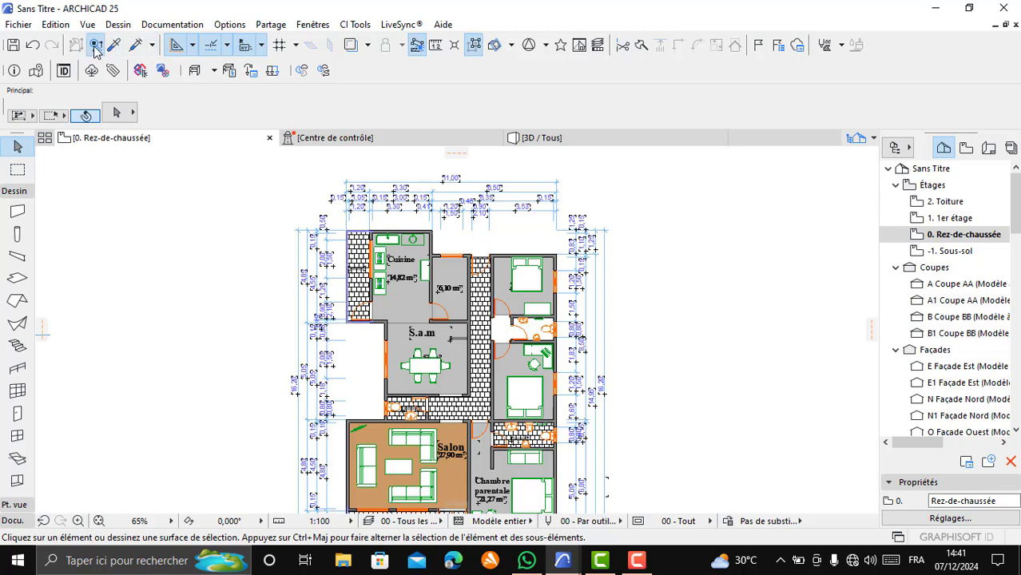
Select all elements of type Cotation on the ground-floor plan with Find & Select
{"action": "left_click", "coordinate": [95, 45]}
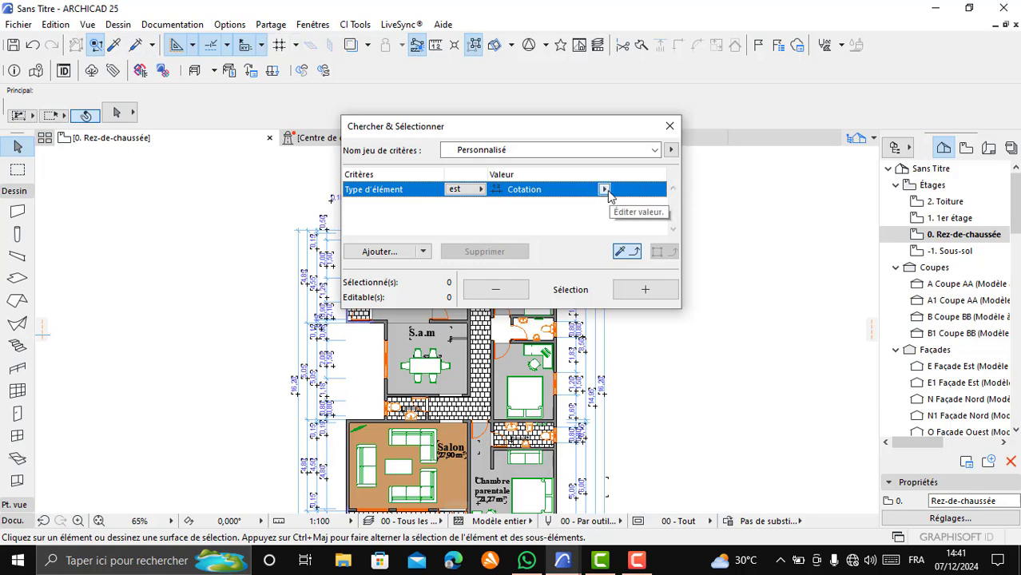
{"action": "left_click", "coordinate": [647, 290]}
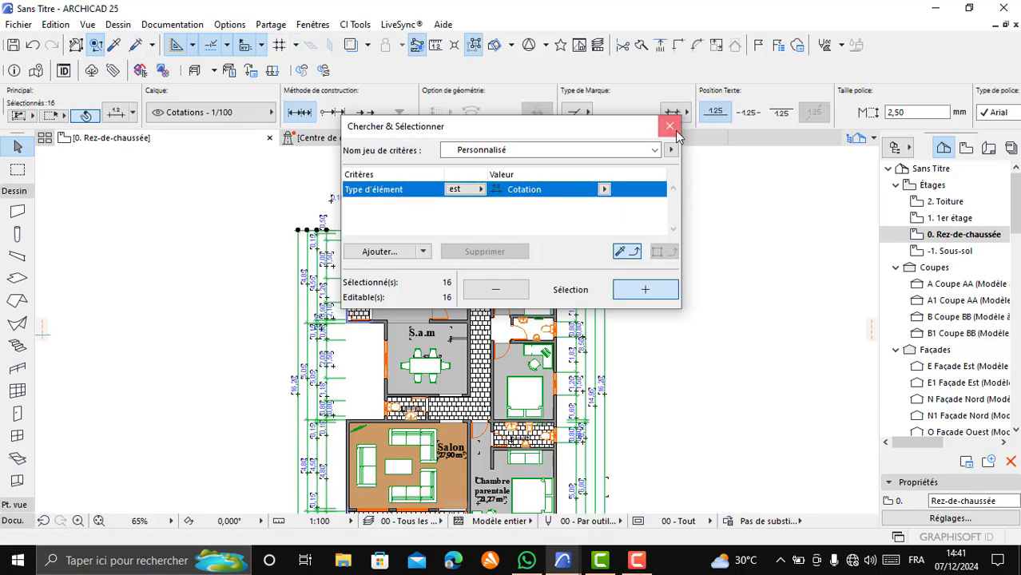
{"action": "left_click", "coordinate": [669, 126]}
In the selected dimensions' settings, keep the oblique slash marker and set both the marker pen and the line pen to black pen 1
{"action": "right_click", "coordinate": [640, 181]}
{"action": "left_click", "coordinate": [683, 189]}
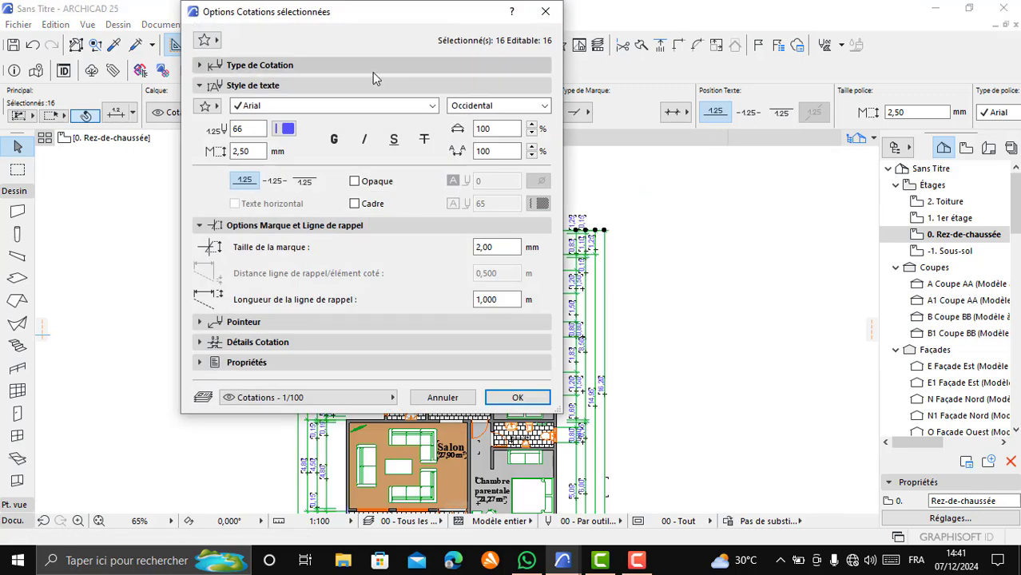
{"action": "left_click", "coordinate": [333, 67]}
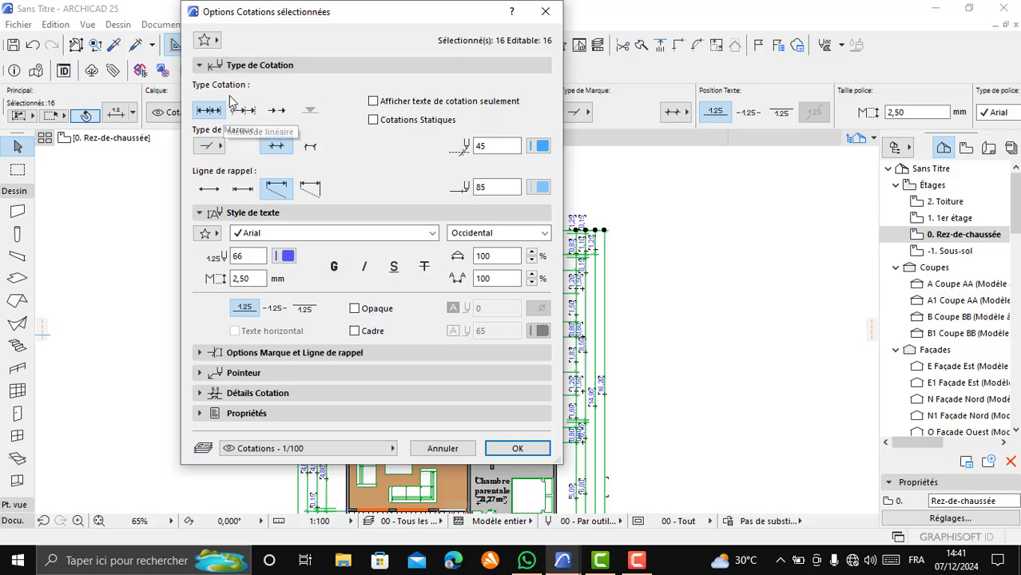
{"action": "left_click", "coordinate": [215, 146]}
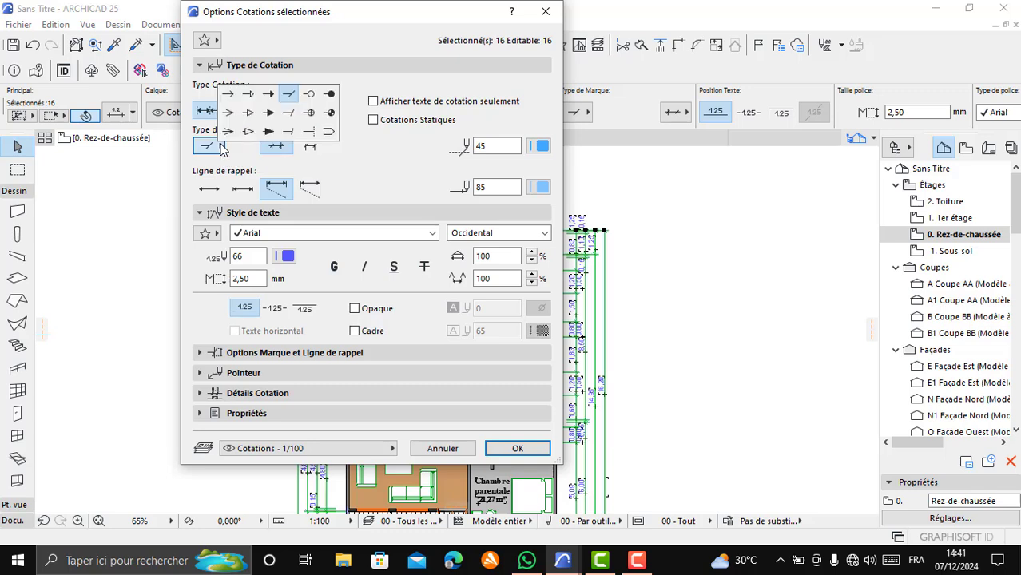
{"action": "left_click", "coordinate": [290, 95]}
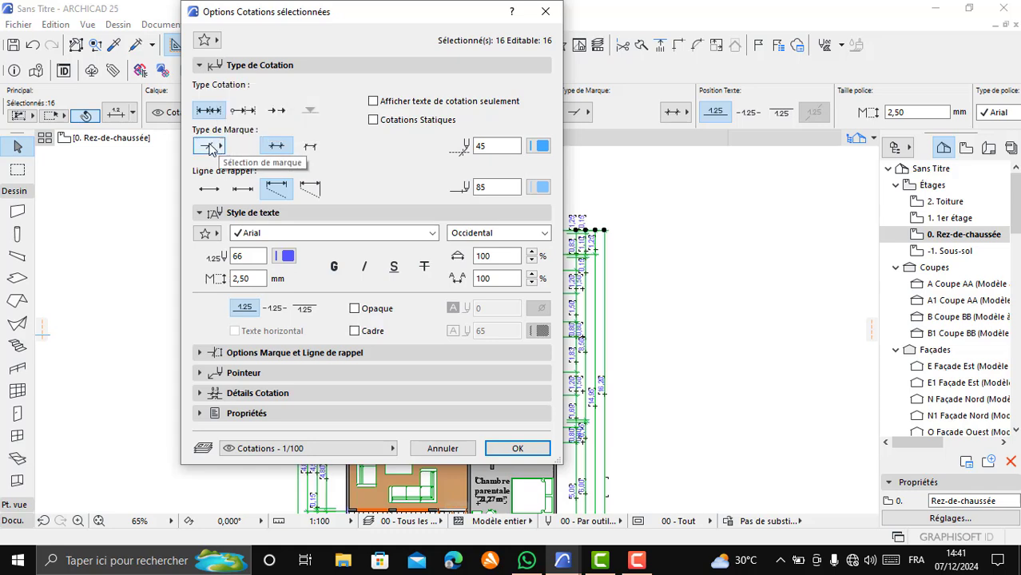
{"action": "left_click", "coordinate": [539, 146]}
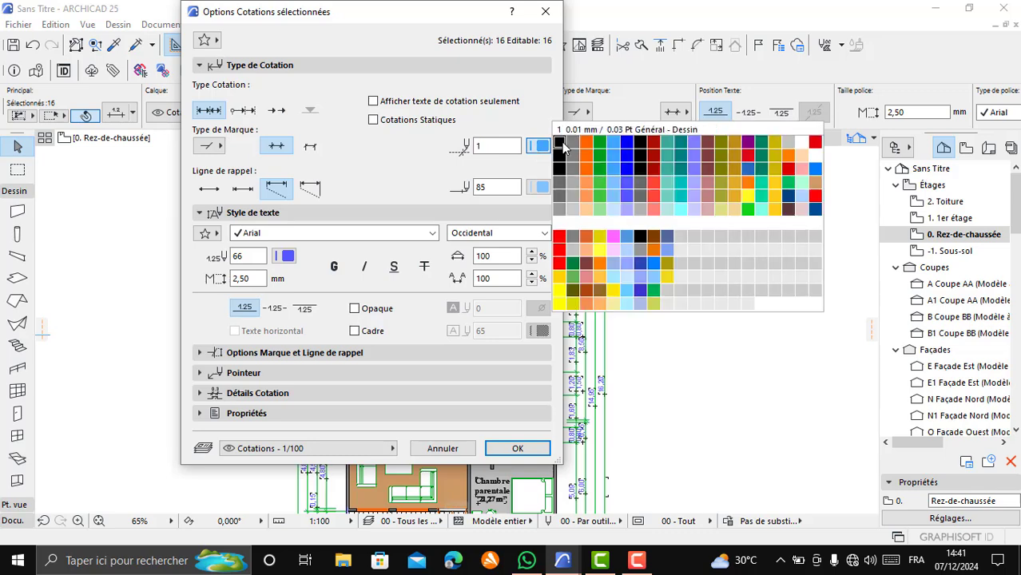
{"action": "left_click", "coordinate": [561, 144]}
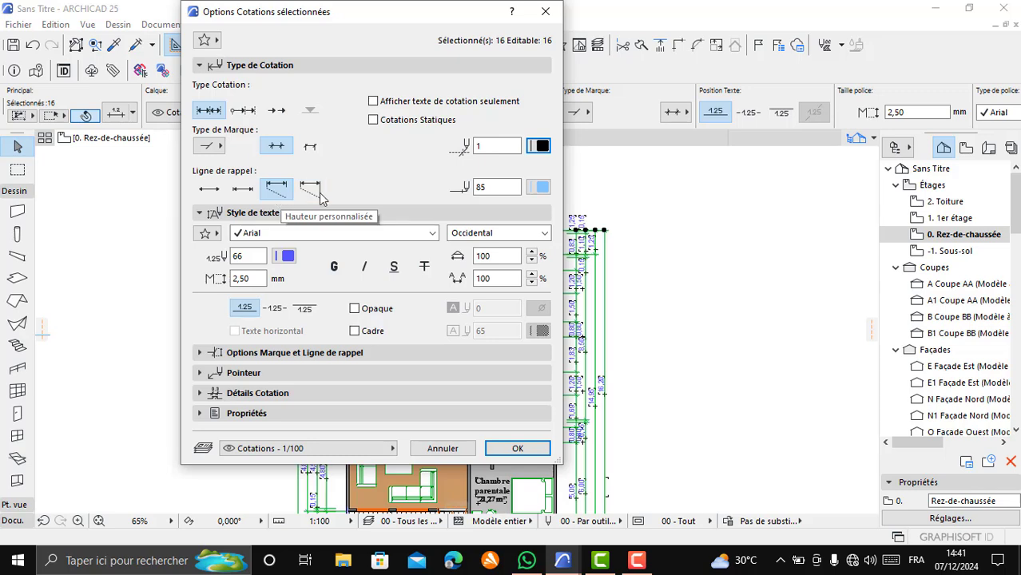
{"action": "left_click", "coordinate": [538, 187]}
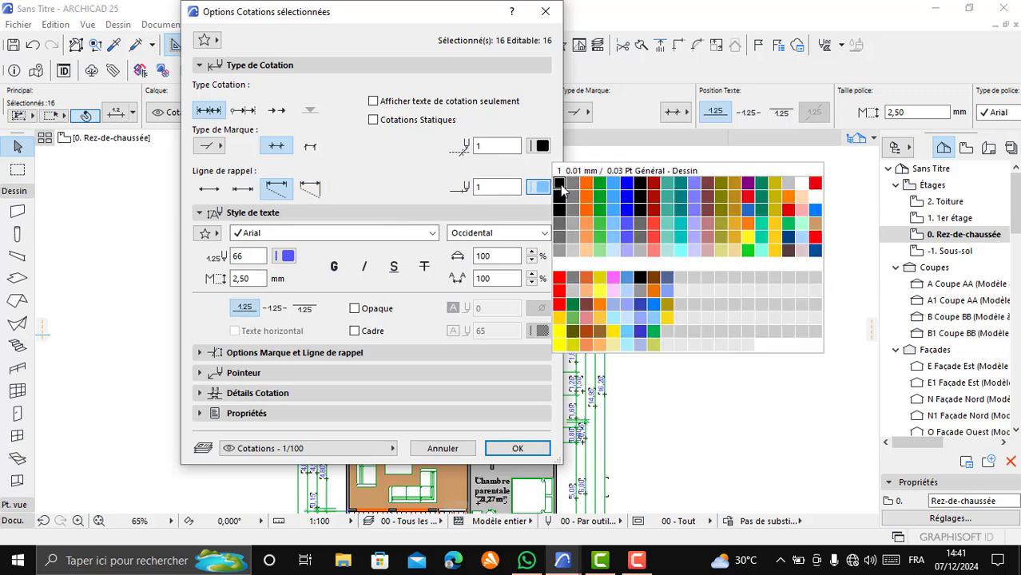
{"action": "left_click", "coordinate": [560, 185]}
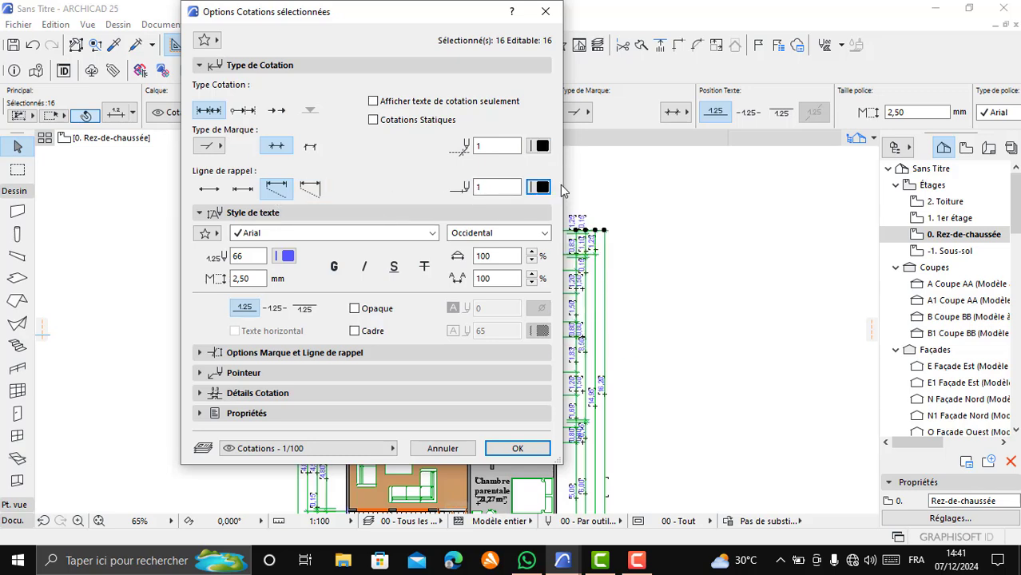
Set the font of the selected dimensions' text to Times New Roman
{"action": "left_click", "coordinate": [432, 234]}
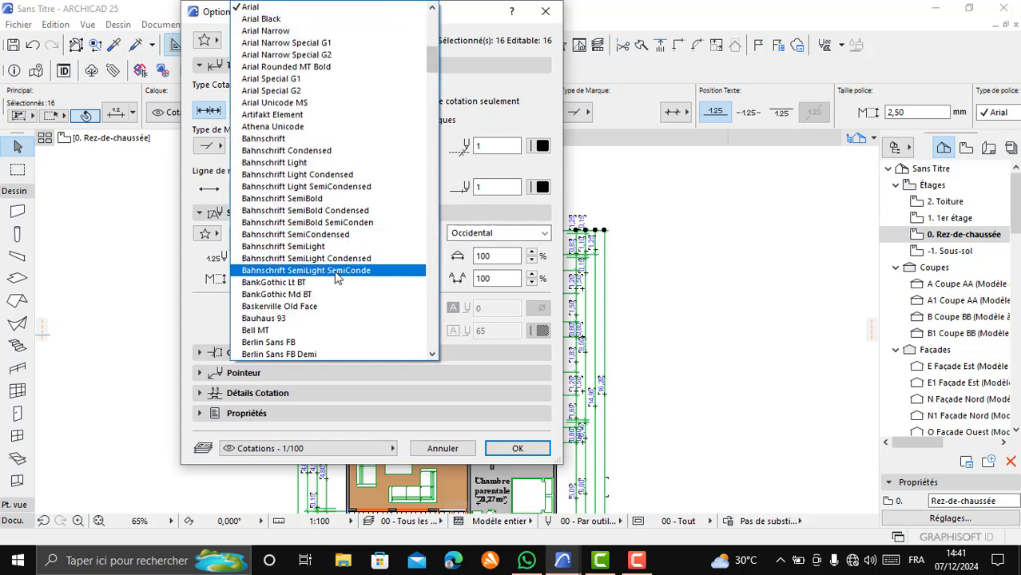
{"action": "scroll", "coordinate": [345, 244], "scroll_direction": "down", "scroll_amount": 10}
{"action": "scroll", "coordinate": [348, 247], "scroll_direction": "down", "scroll_amount": 20}
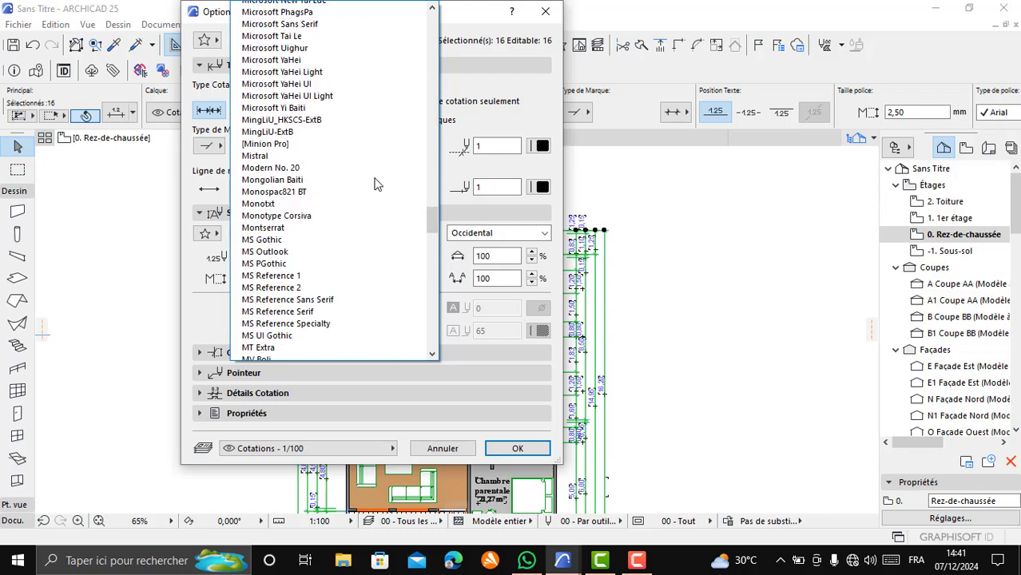
{"action": "scroll", "coordinate": [381, 177], "scroll_direction": "down", "scroll_amount": 20}
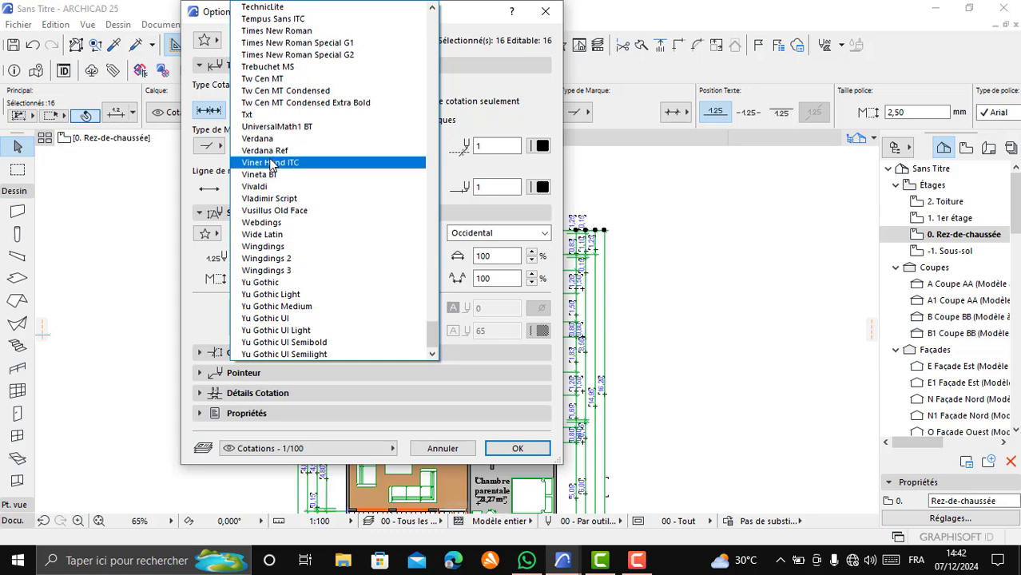
{"action": "left_click", "coordinate": [292, 32]}
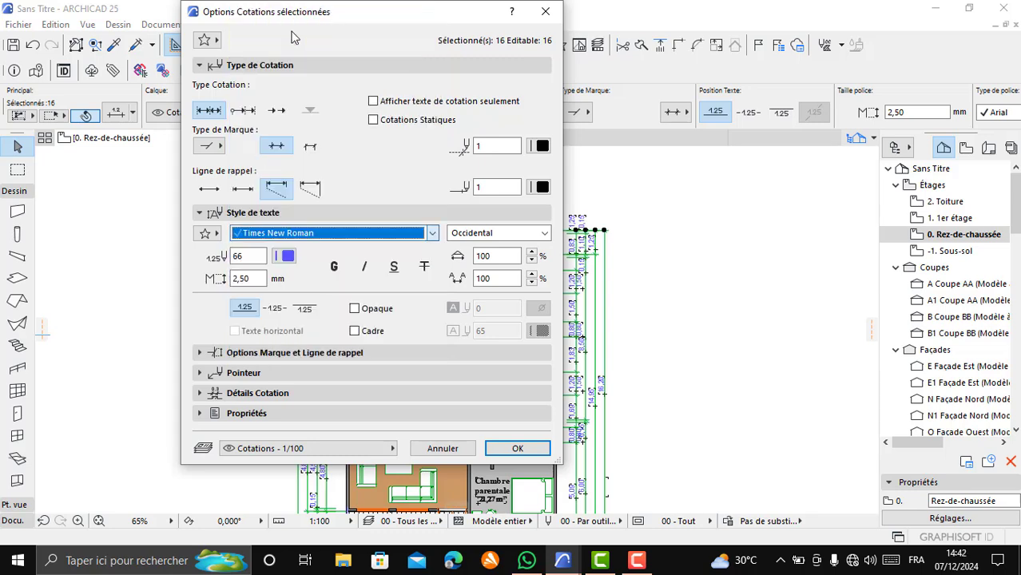
Set the dimension text pen to black pen 1 and leave the text without bold
{"action": "double_click", "coordinate": [243, 256]}
{"action": "type", "text": "2"}
{"action": "left_click", "coordinate": [286, 255]}
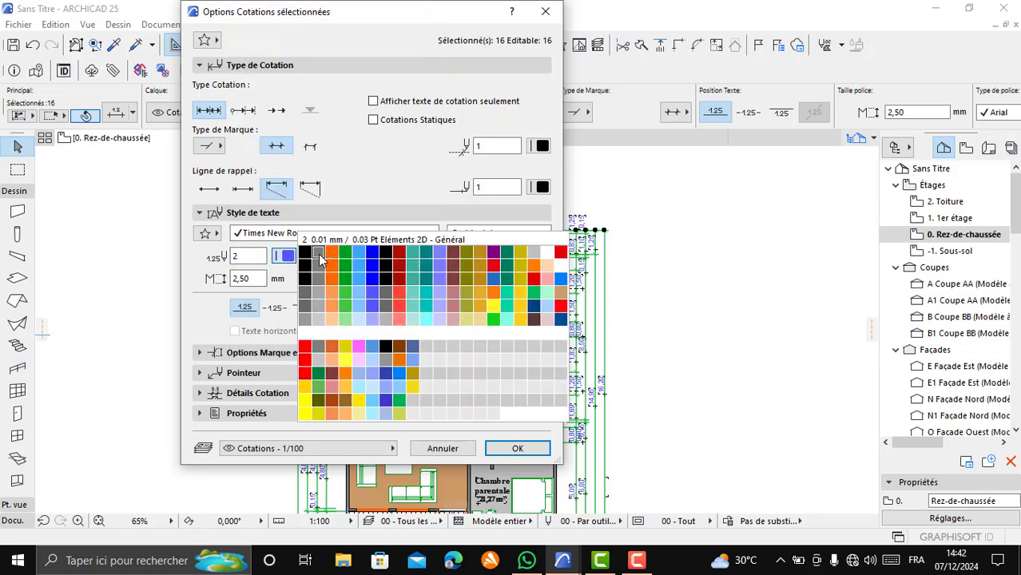
{"action": "left_click", "coordinate": [304, 253]}
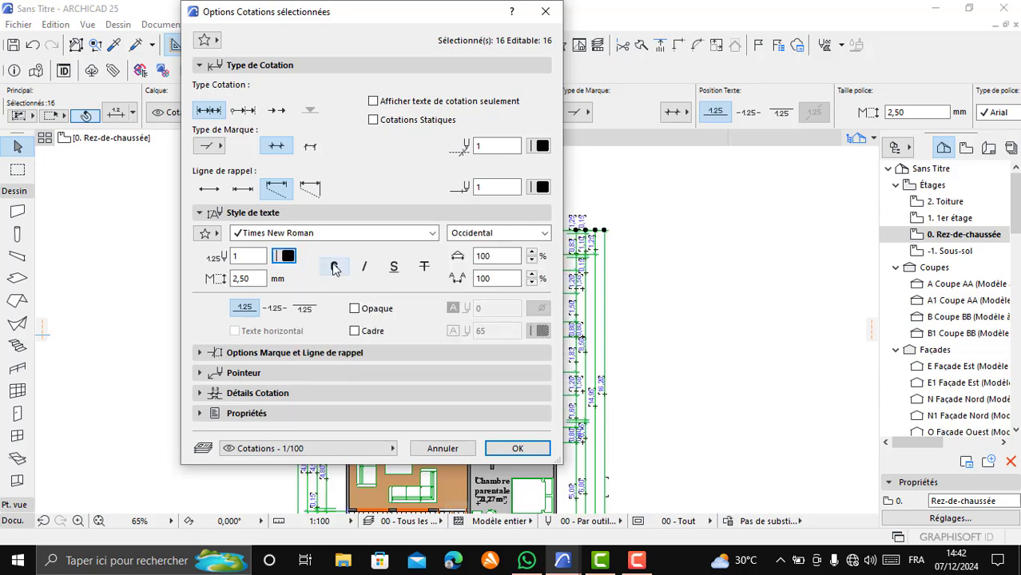
{"action": "left_click", "coordinate": [334, 268]}
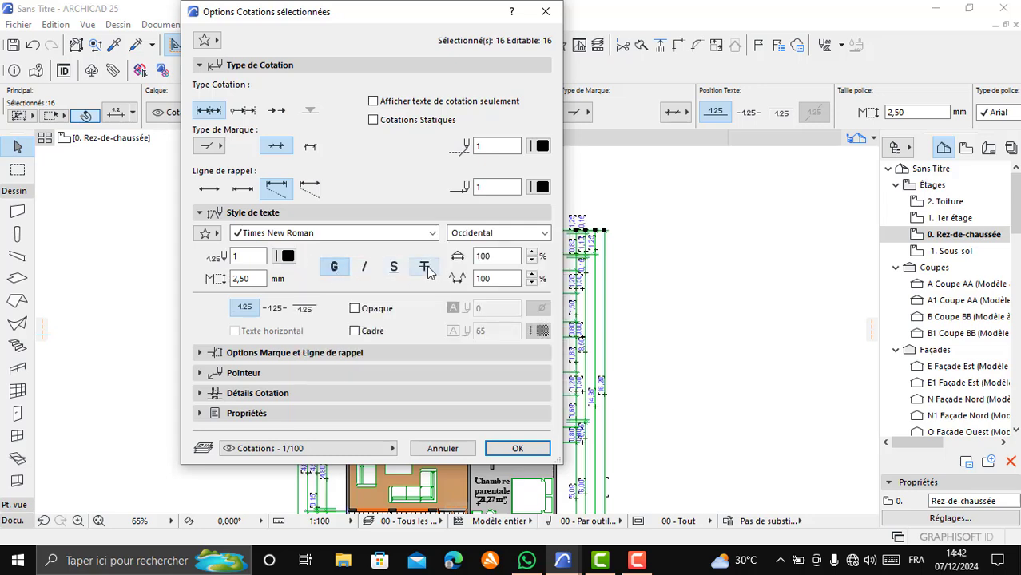
{"action": "left_click", "coordinate": [336, 270]}
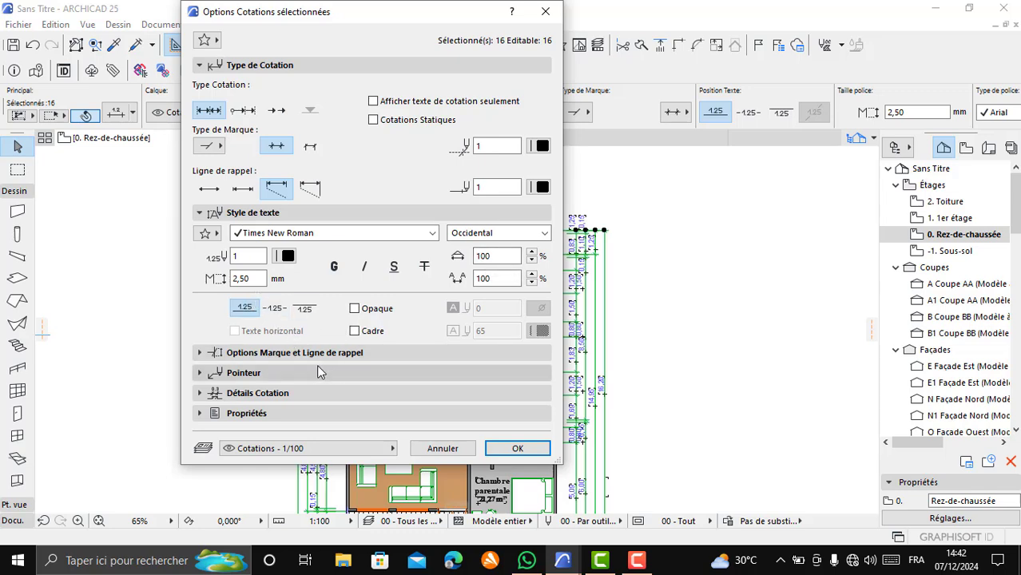
Turn off the display of opening heights, set the dimension text positioning mode to Centré, and apply the settings
{"action": "left_click", "coordinate": [257, 393]}
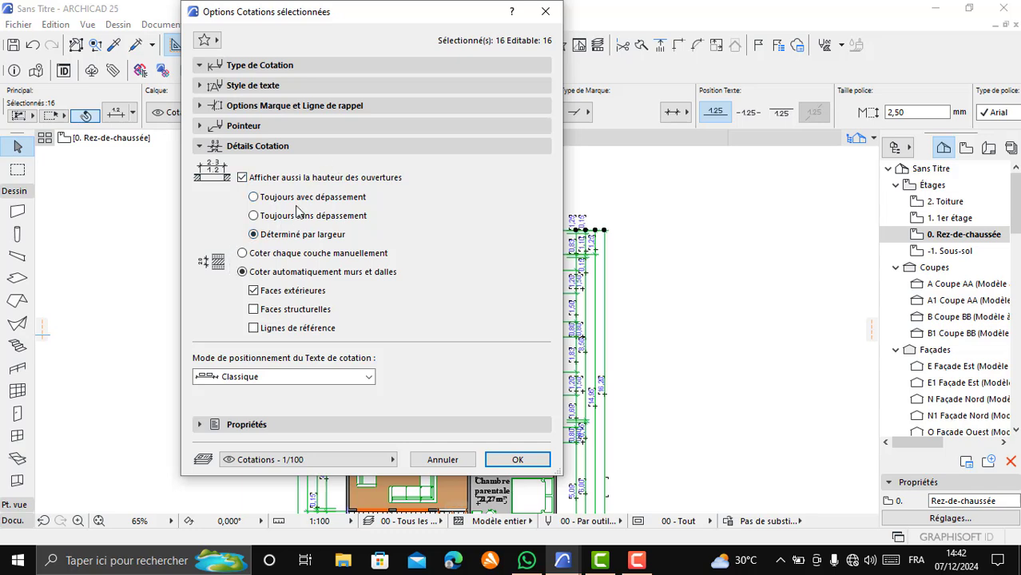
{"action": "left_click", "coordinate": [243, 179]}
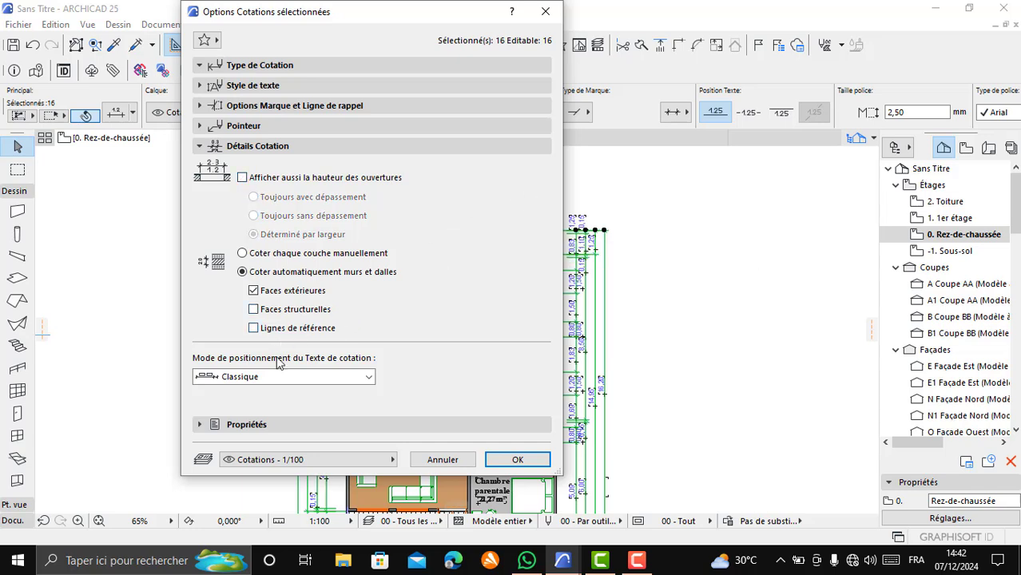
{"action": "left_click", "coordinate": [361, 379]}
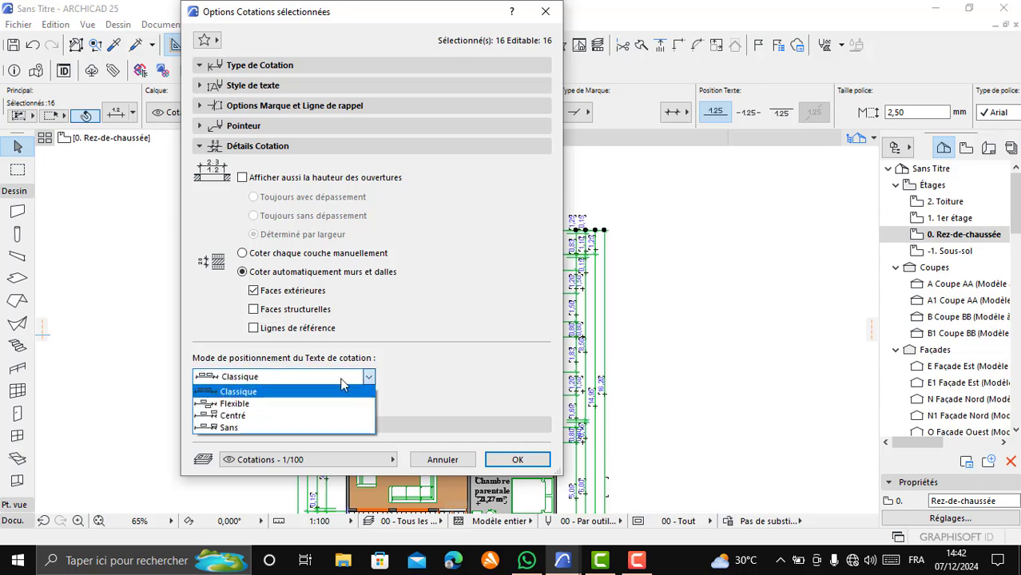
{"action": "left_click", "coordinate": [247, 416]}
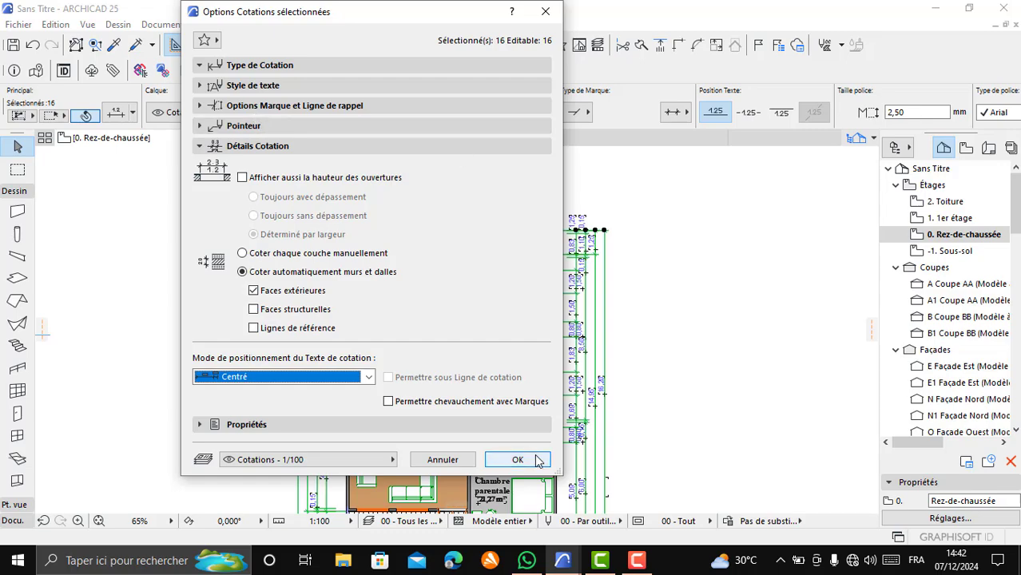
{"action": "left_click", "coordinate": [520, 459]}
Reopen the selected dimensions' settings and set the witness line length to 0,100 m
{"action": "scroll", "coordinate": [473, 195], "scroll_direction": "up", "scroll_amount": 4}
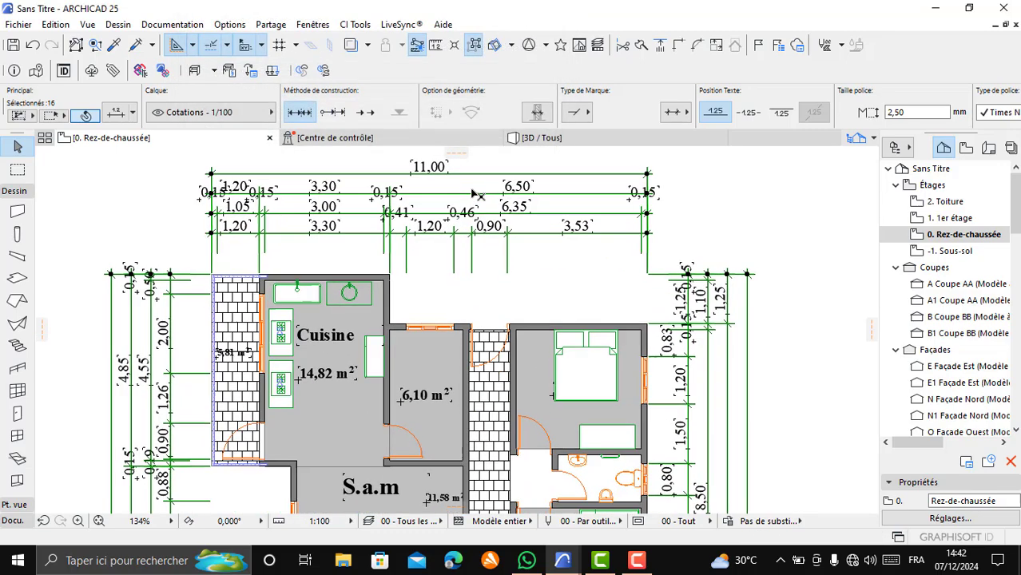
{"action": "scroll", "coordinate": [376, 196], "scroll_direction": "down", "scroll_amount": 4}
{"action": "scroll", "coordinate": [403, 214], "scroll_direction": "up", "scroll_amount": 7}
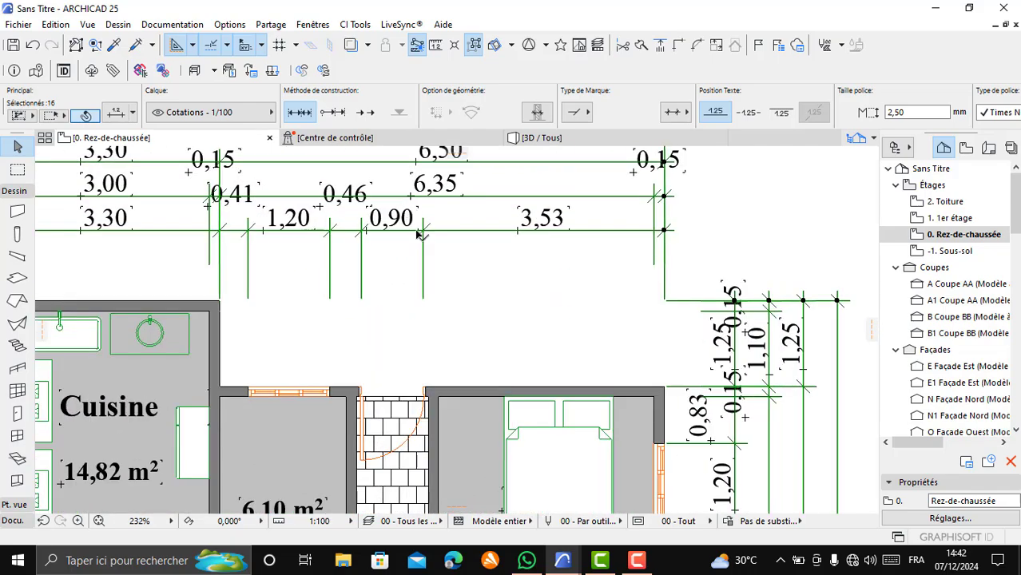
{"action": "scroll", "coordinate": [421, 249], "scroll_direction": "down", "scroll_amount": 3}
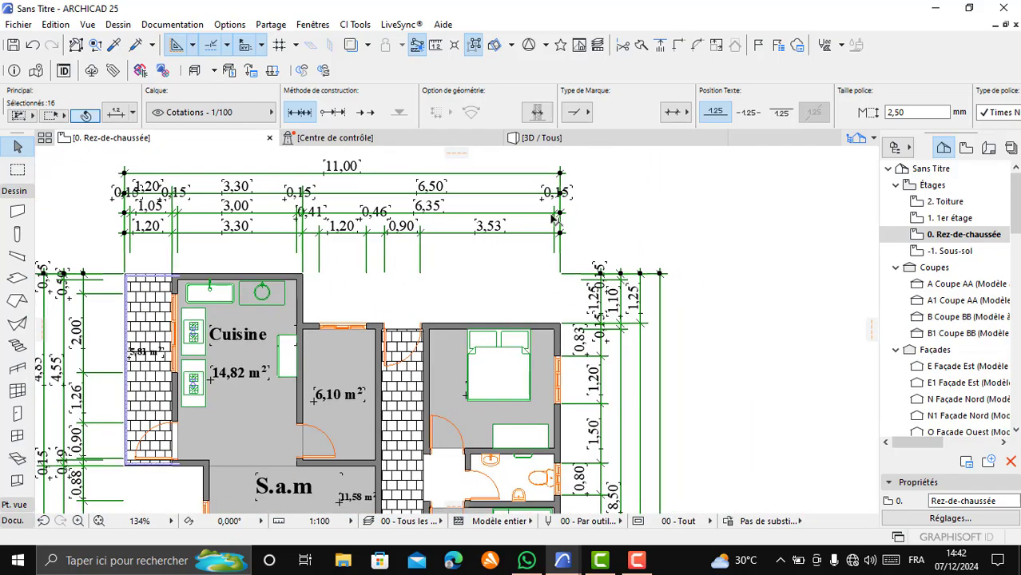
{"action": "right_click", "coordinate": [646, 177]}
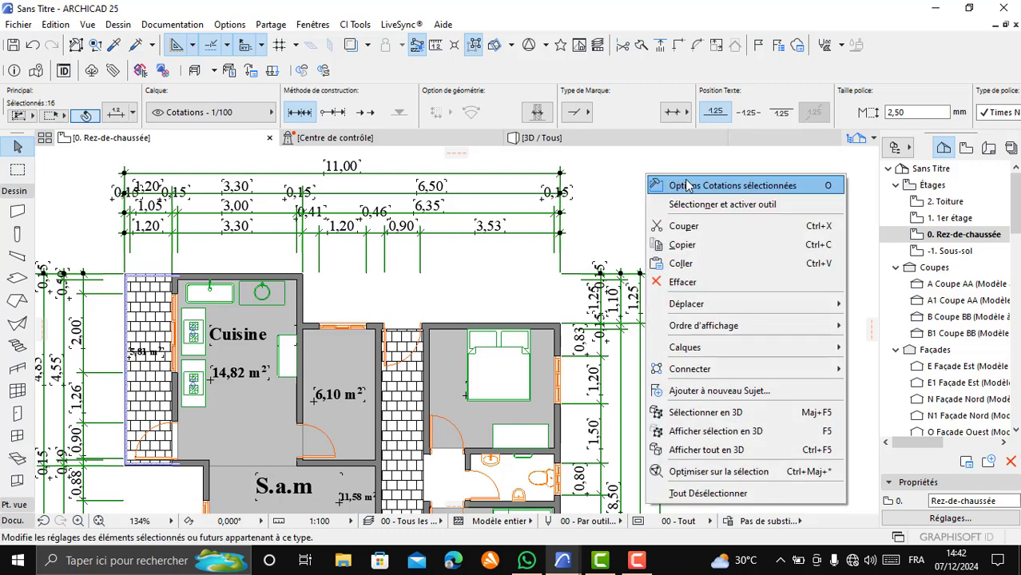
{"action": "left_click", "coordinate": [685, 185]}
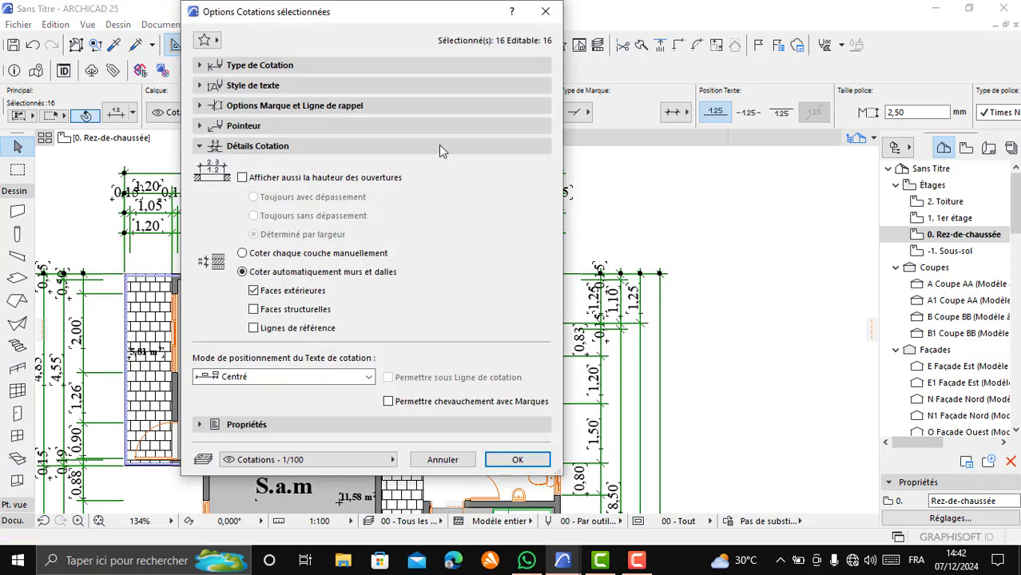
{"action": "left_click", "coordinate": [304, 66]}
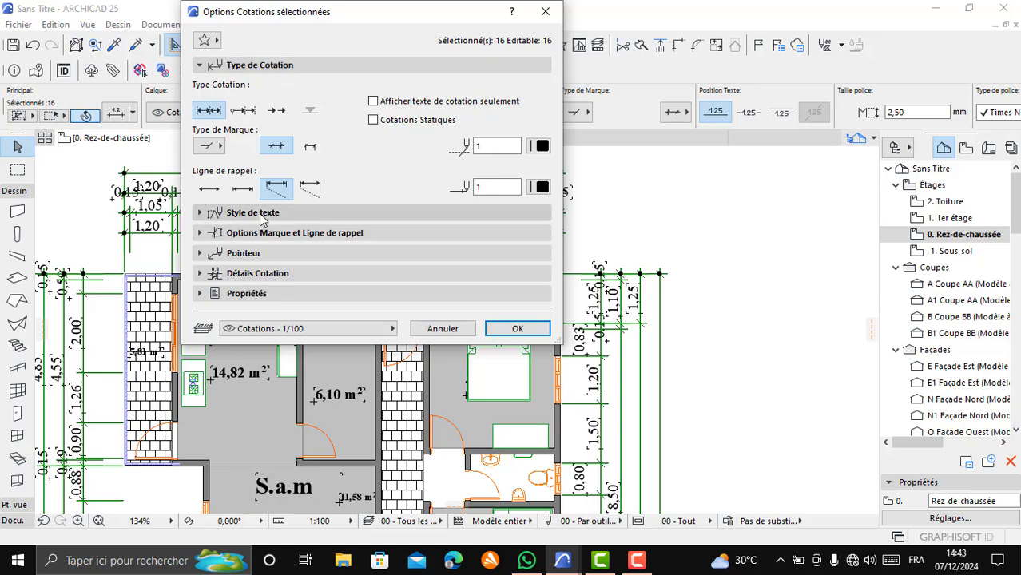
{"action": "left_click", "coordinate": [259, 234]}
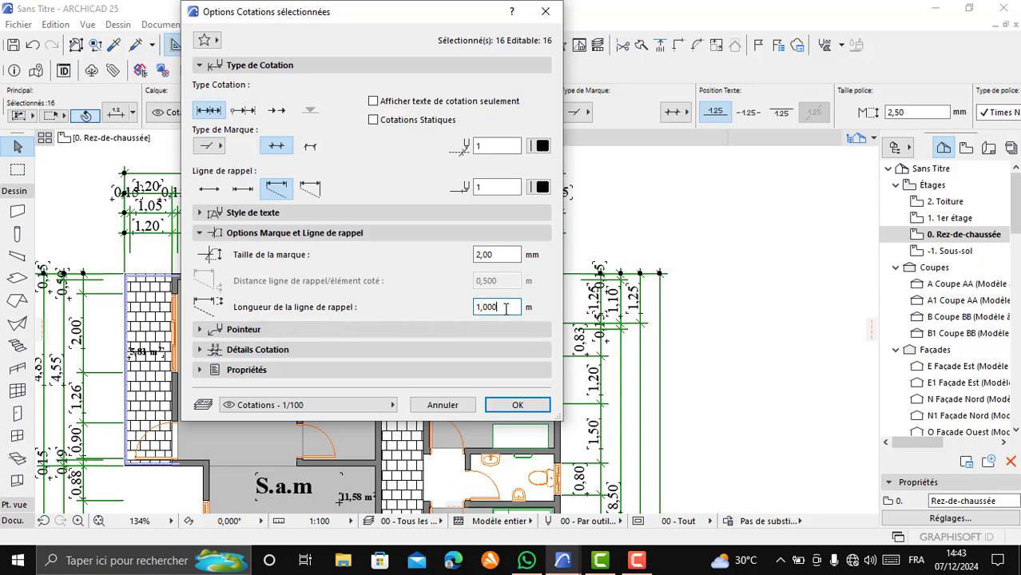
{"action": "double_click", "coordinate": [475, 316]}
{"action": "type", "text": "0,"}
Set the dimension marker size to 1,5 mm and apply the settings
{"action": "double_click", "coordinate": [505, 254]}
{"action": "type", "text": "1,00"}
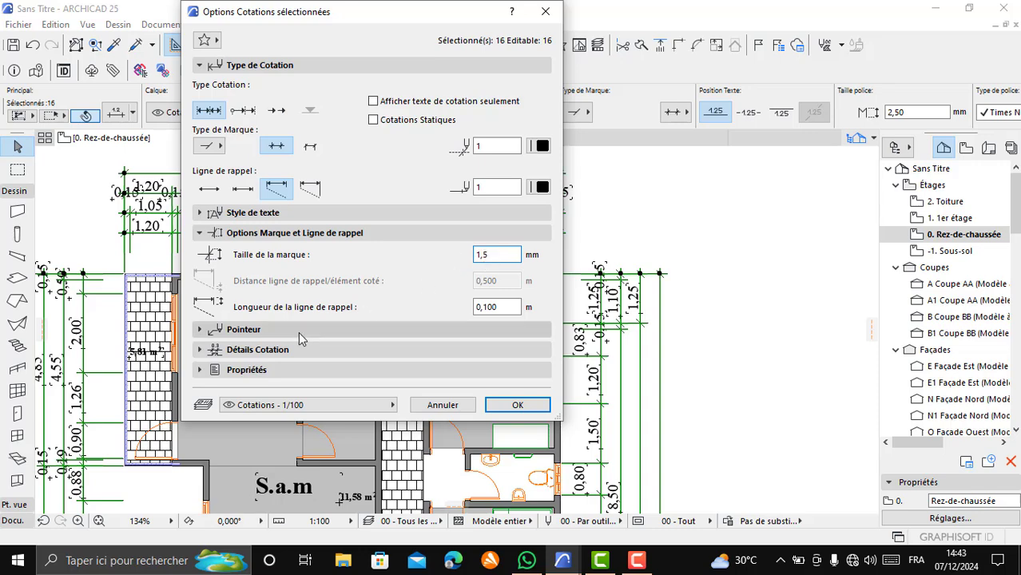
{"action": "left_click", "coordinate": [517, 405]}
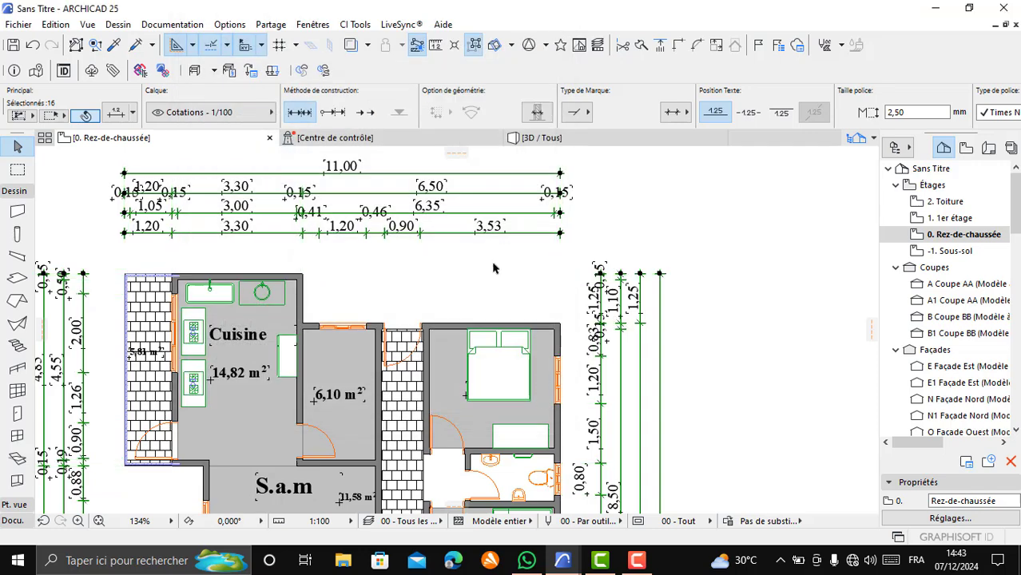
Examine the restyled dimension chains above the kitchen and bedrooms and along the west side of the villa
{"action": "scroll", "coordinate": [335, 194], "scroll_direction": "up", "scroll_amount": 2}
{"action": "scroll", "coordinate": [415, 207], "scroll_direction": "down", "scroll_amount": 2}
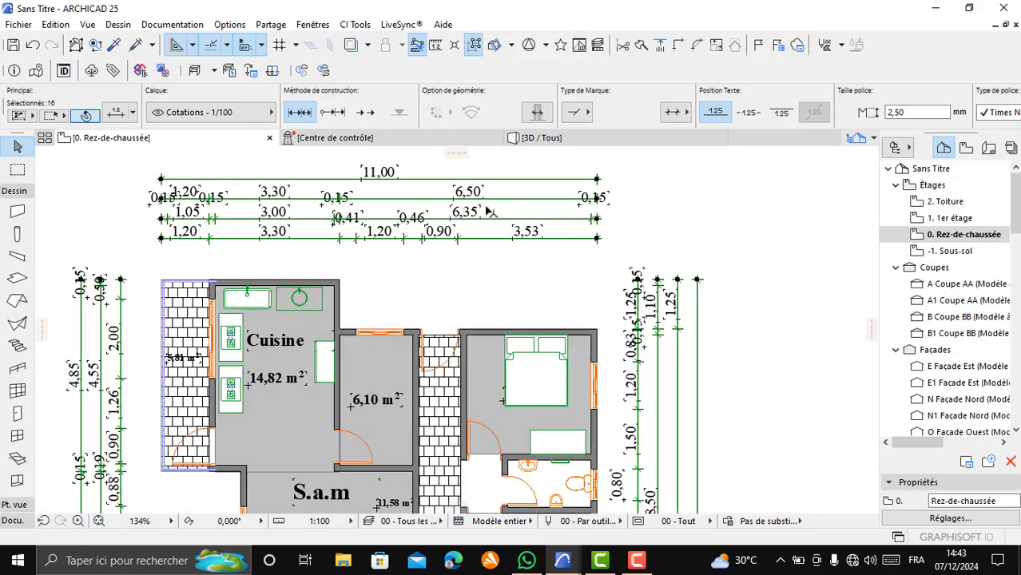
{"action": "scroll", "coordinate": [262, 206], "scroll_direction": "up", "scroll_amount": 2}
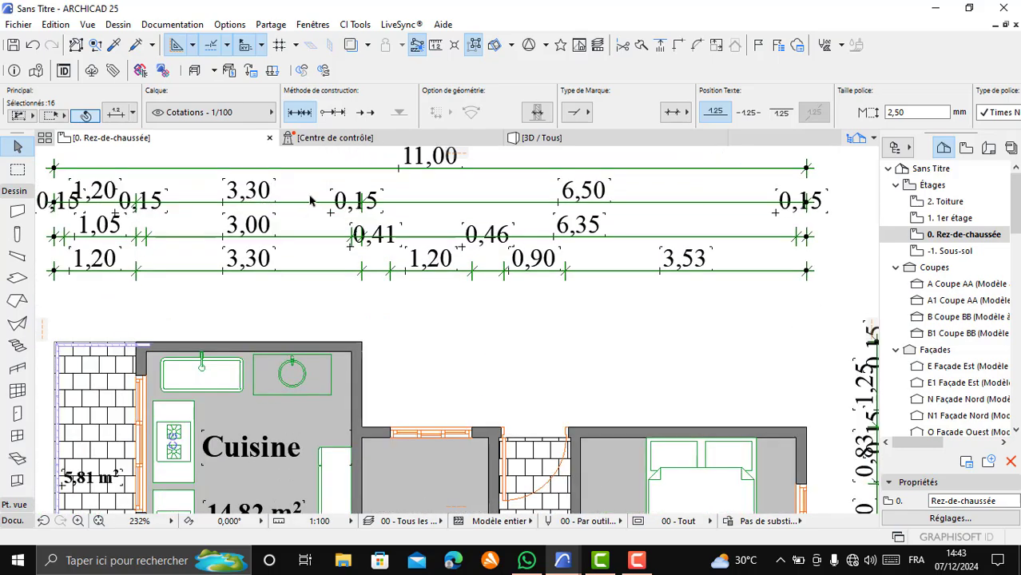
{"action": "scroll", "coordinate": [319, 199], "scroll_direction": "down", "scroll_amount": 3}
{"action": "scroll", "coordinate": [542, 183], "scroll_direction": "down", "scroll_amount": 2}
{"action": "scroll", "coordinate": [275, 302], "scroll_direction": "up", "scroll_amount": 5}
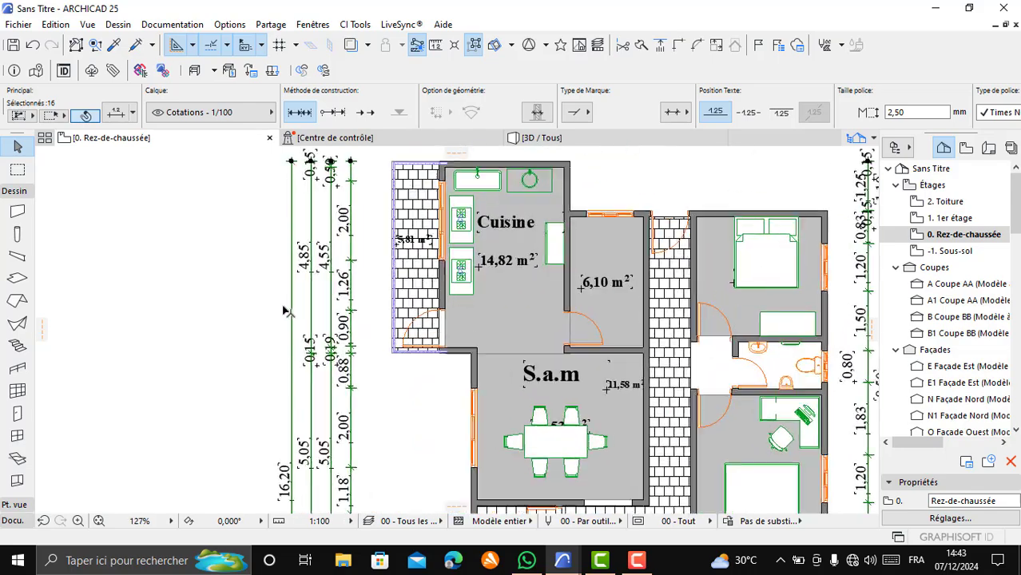
{"action": "scroll", "coordinate": [332, 290], "scroll_direction": "down", "scroll_amount": 2}
{"action": "scroll", "coordinate": [333, 290], "scroll_direction": "down", "scroll_amount": 3}
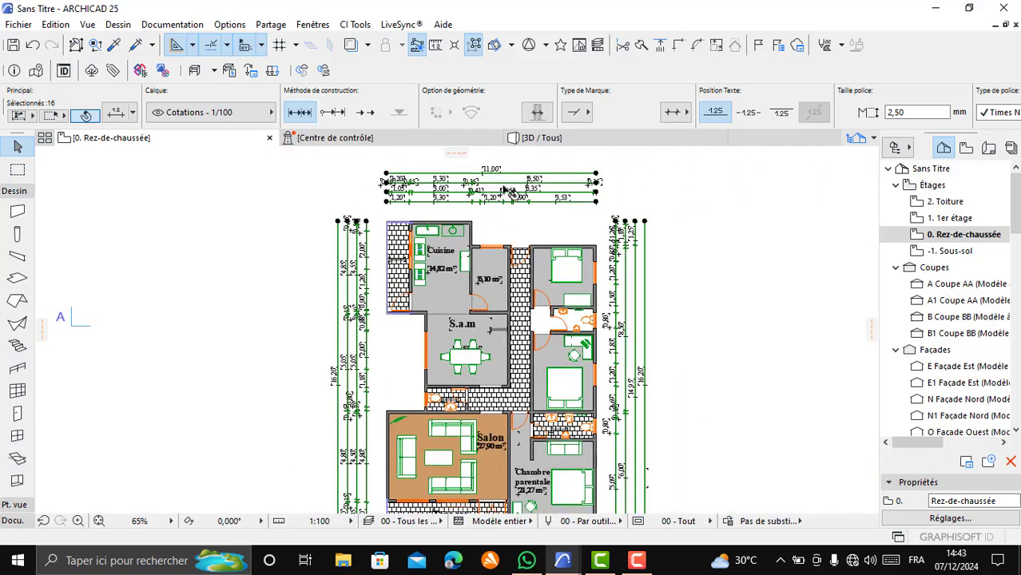
Examine the spacing and legibility of the dimension chains below the terrace and the parental bedroom
{"action": "scroll", "coordinate": [518, 200], "scroll_direction": "up", "scroll_amount": 3}
{"action": "scroll", "coordinate": [453, 204], "scroll_direction": "down", "scroll_amount": 3}
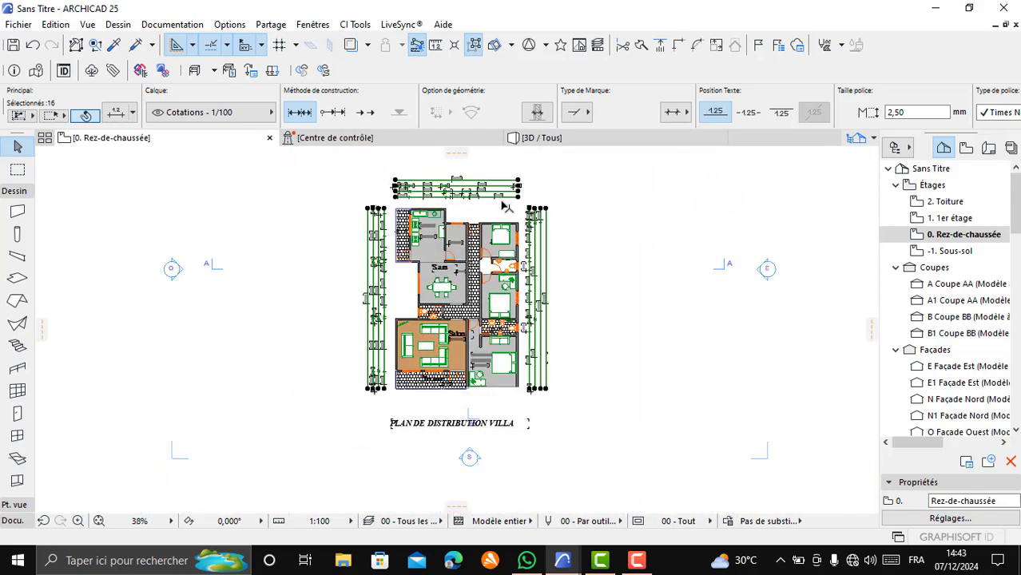
{"action": "scroll", "coordinate": [324, 448], "scroll_direction": "up", "scroll_amount": 3}
{"action": "scroll", "coordinate": [406, 353], "scroll_direction": "up", "scroll_amount": 2}
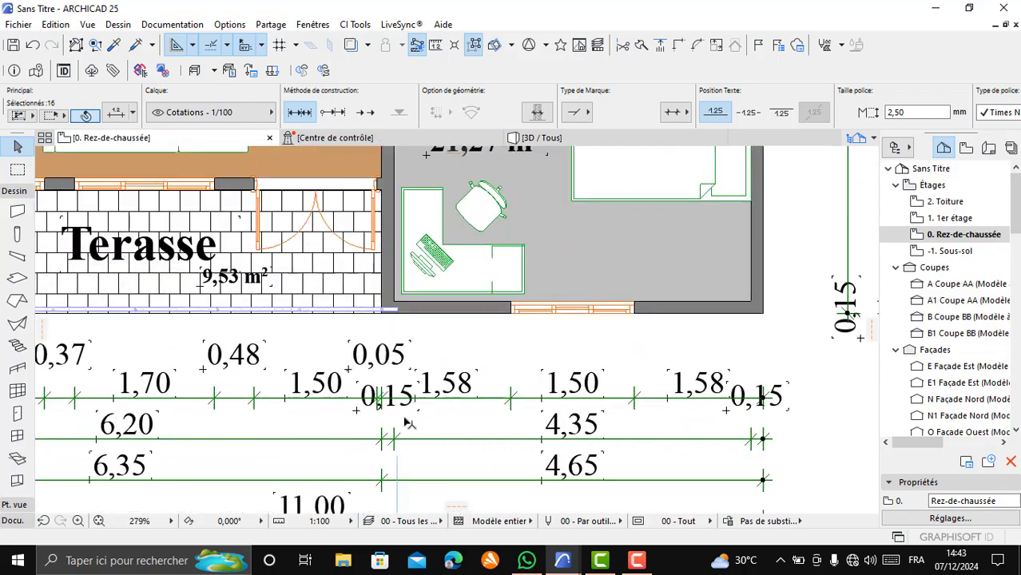
{"action": "scroll", "coordinate": [600, 411], "scroll_direction": "down", "scroll_amount": 3}
{"action": "scroll", "coordinate": [406, 316], "scroll_direction": "up", "scroll_amount": 4}
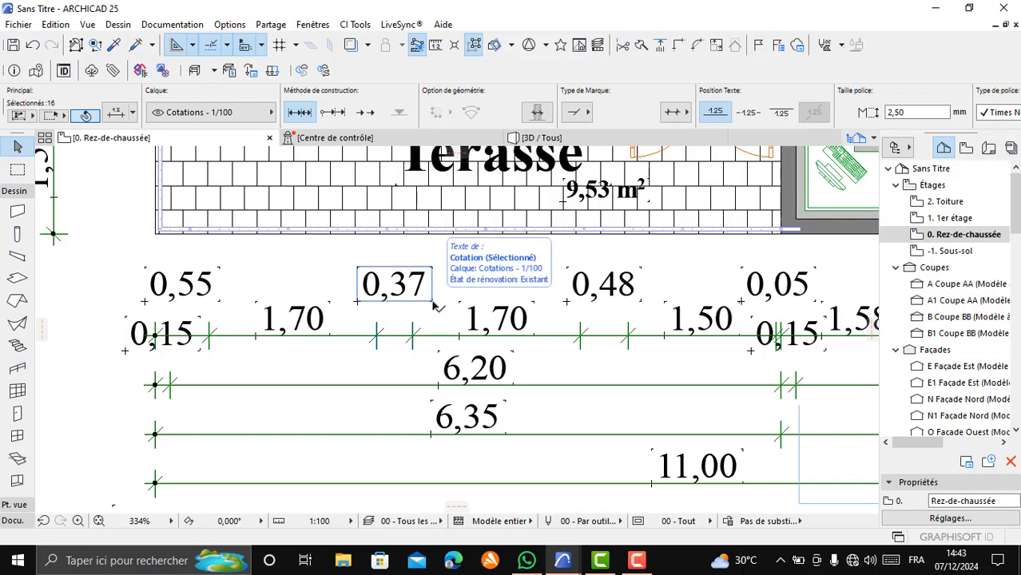
{"action": "scroll", "coordinate": [433, 305], "scroll_direction": "up", "scroll_amount": 2}
{"action": "scroll", "coordinate": [285, 358], "scroll_direction": "down", "scroll_amount": 6}
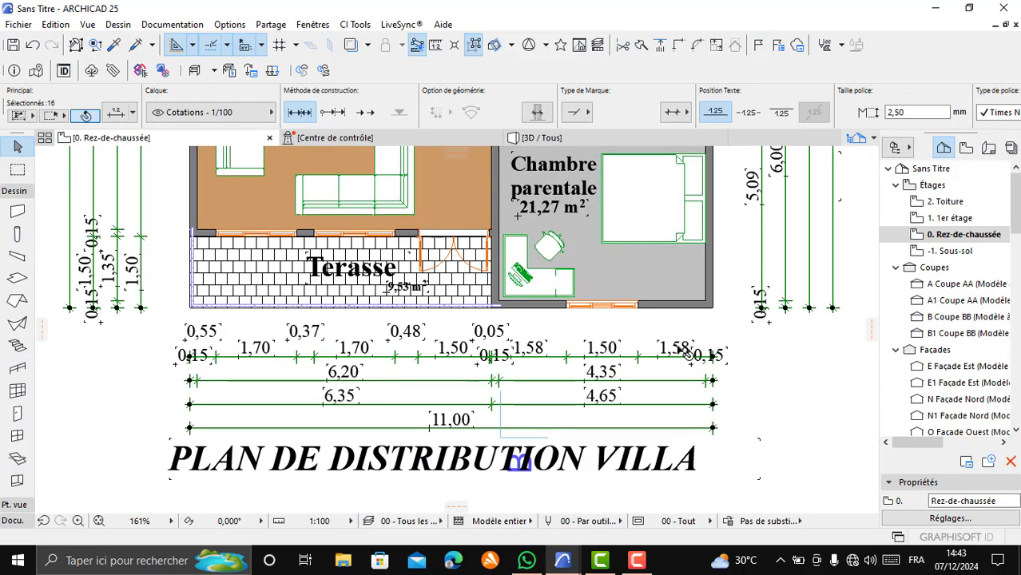
In the selected dimensions' settings, allow the dimension text to overlap the markers and apply the change
{"action": "scroll", "coordinate": [779, 355], "scroll_direction": "up", "scroll_amount": 3}
{"action": "right_click", "coordinate": [775, 348]}
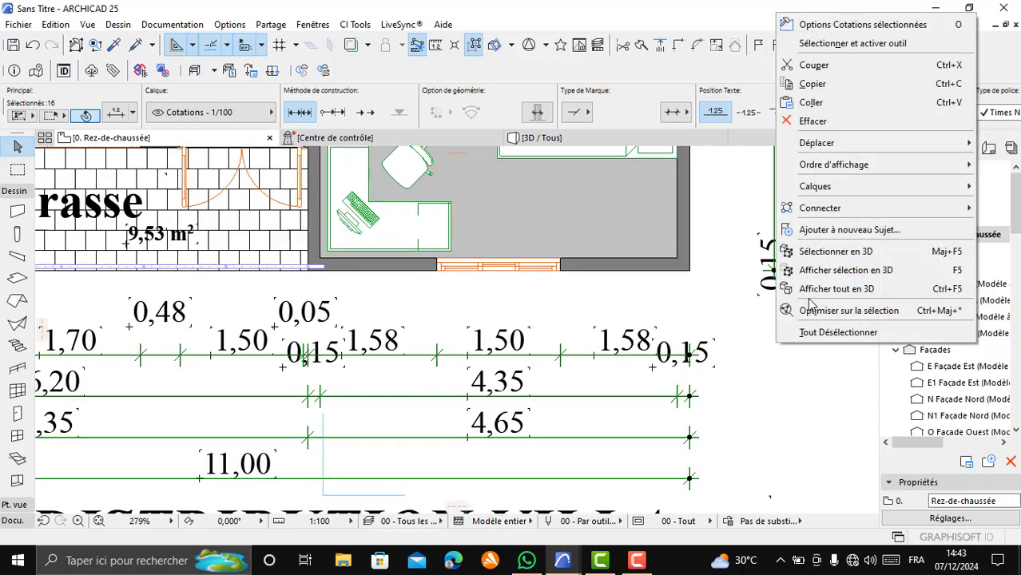
{"action": "left_click", "coordinate": [836, 32]}
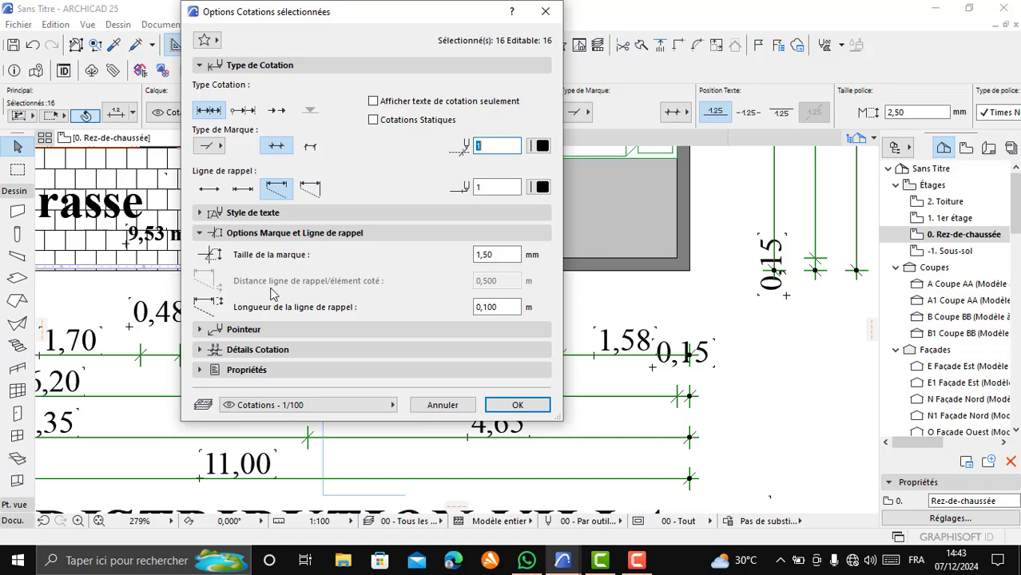
{"action": "left_click", "coordinate": [261, 218]}
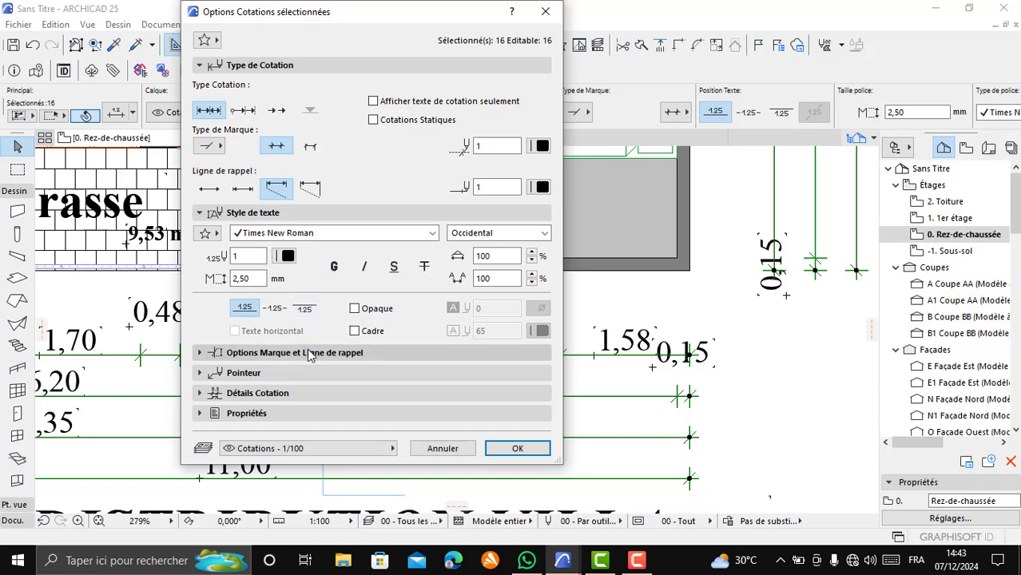
{"action": "left_click", "coordinate": [274, 395]}
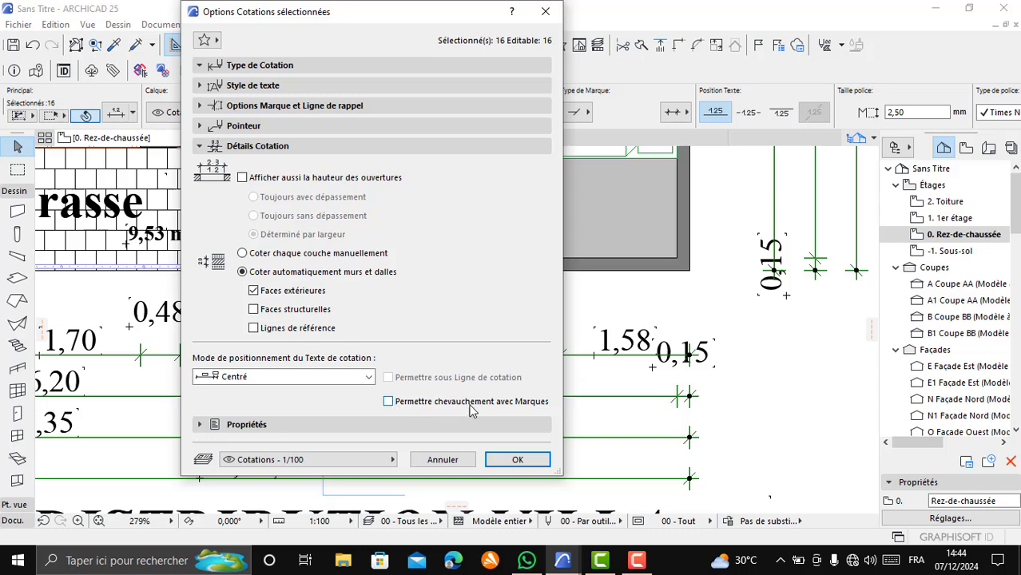
{"action": "left_click", "coordinate": [389, 402]}
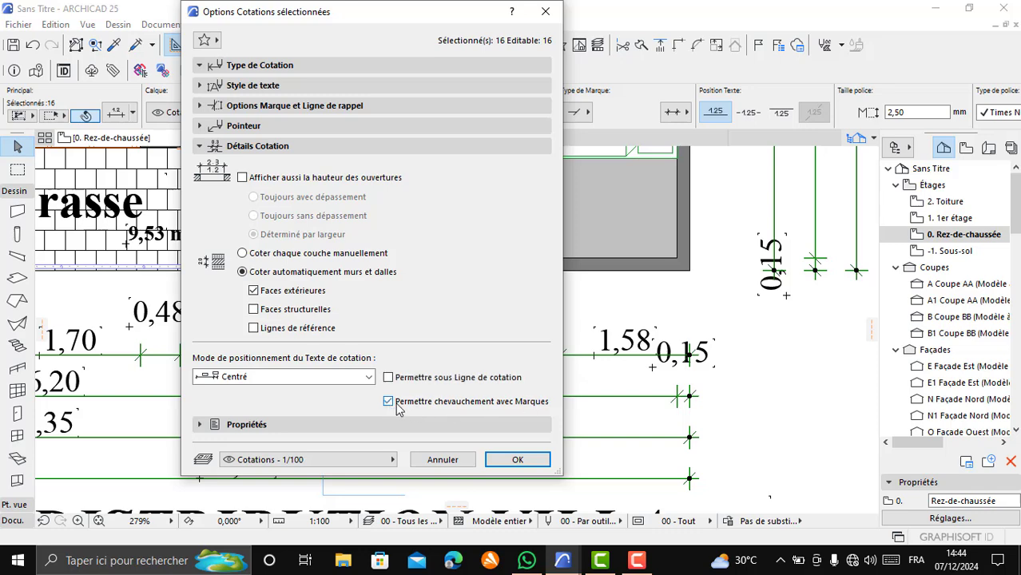
{"action": "left_click", "coordinate": [519, 459]}
Examine the repositioned dimension texts along the terrace side, around the whole plan and above the kitchen and bedrooms
{"action": "scroll", "coordinate": [498, 414], "scroll_direction": "down", "scroll_amount": 2}
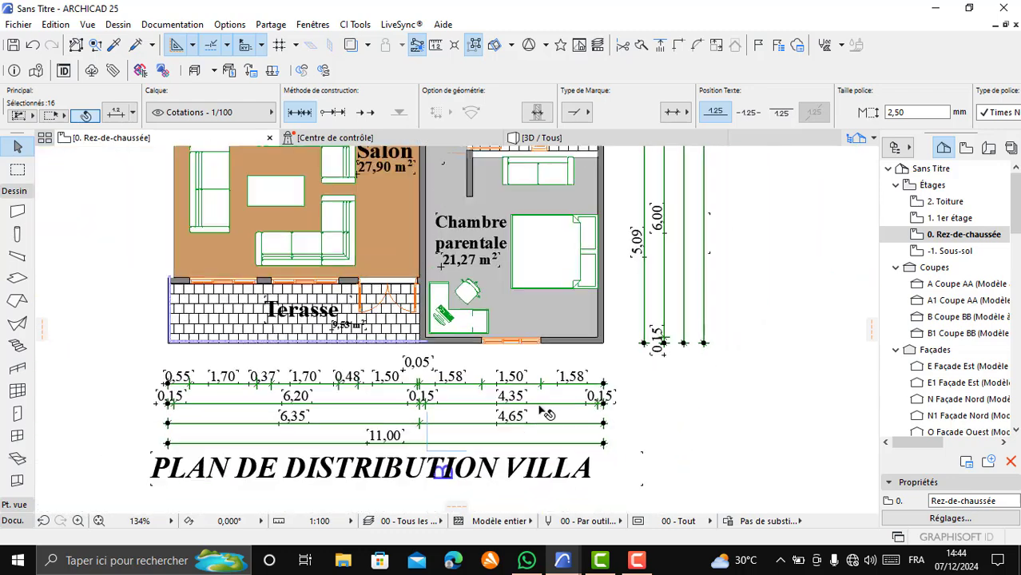
{"action": "scroll", "coordinate": [413, 372], "scroll_direction": "up", "scroll_amount": 1}
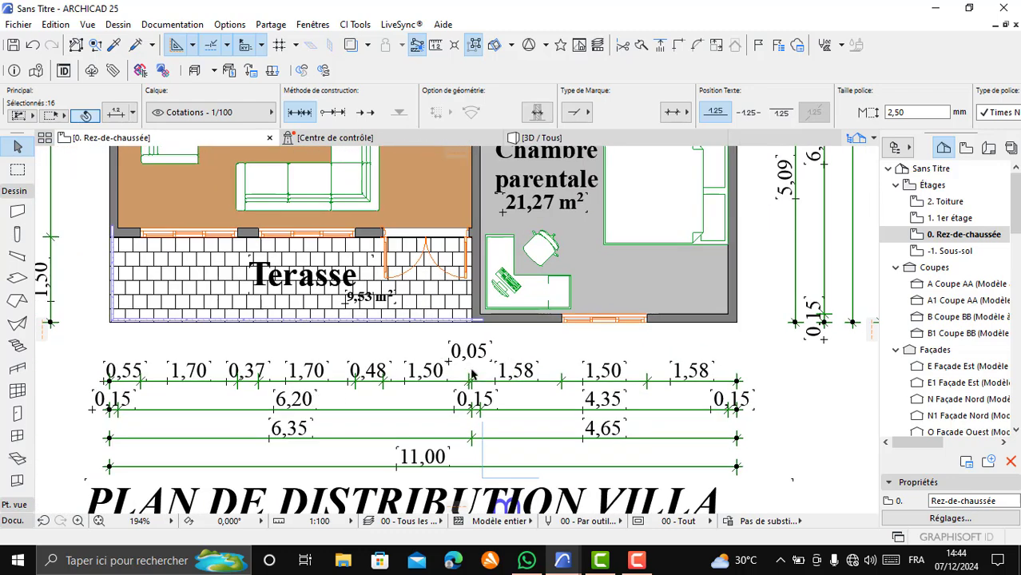
{"action": "scroll", "coordinate": [478, 382], "scroll_direction": "up", "scroll_amount": 2}
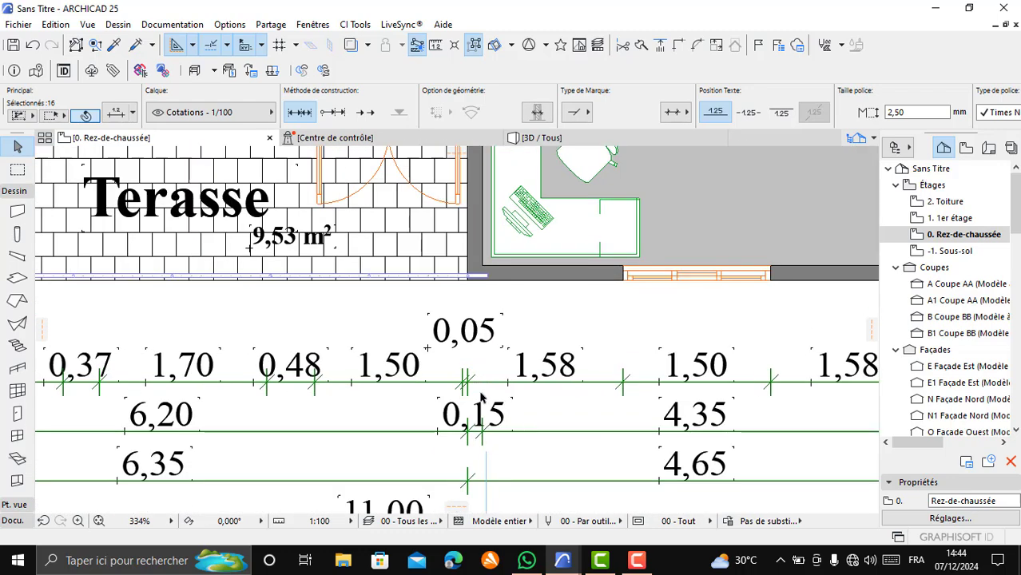
{"action": "scroll", "coordinate": [479, 400], "scroll_direction": "down", "scroll_amount": 2}
{"action": "scroll", "coordinate": [479, 404], "scroll_direction": "up", "scroll_amount": 2}
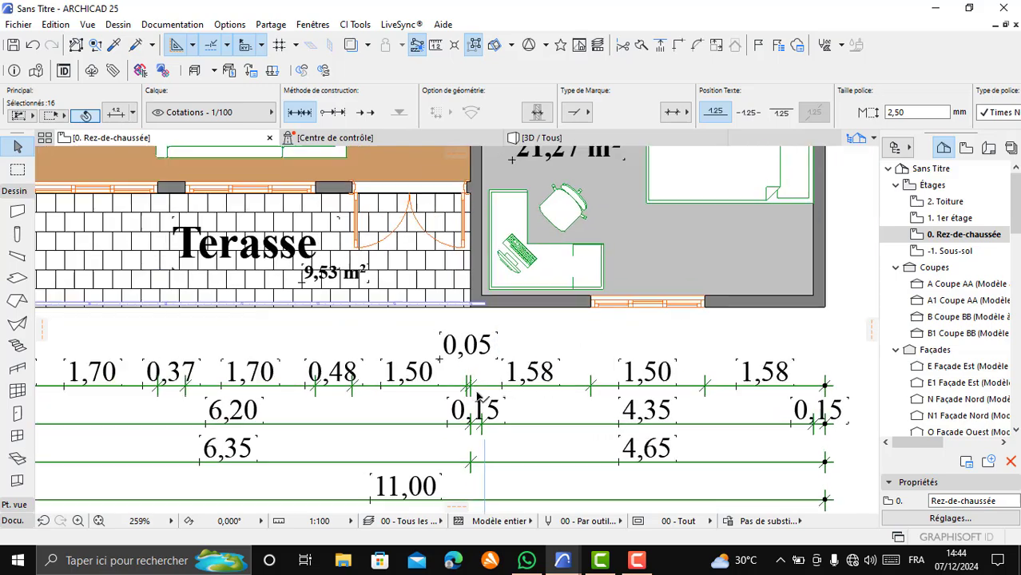
{"action": "scroll", "coordinate": [471, 371], "scroll_direction": "down", "scroll_amount": 10}
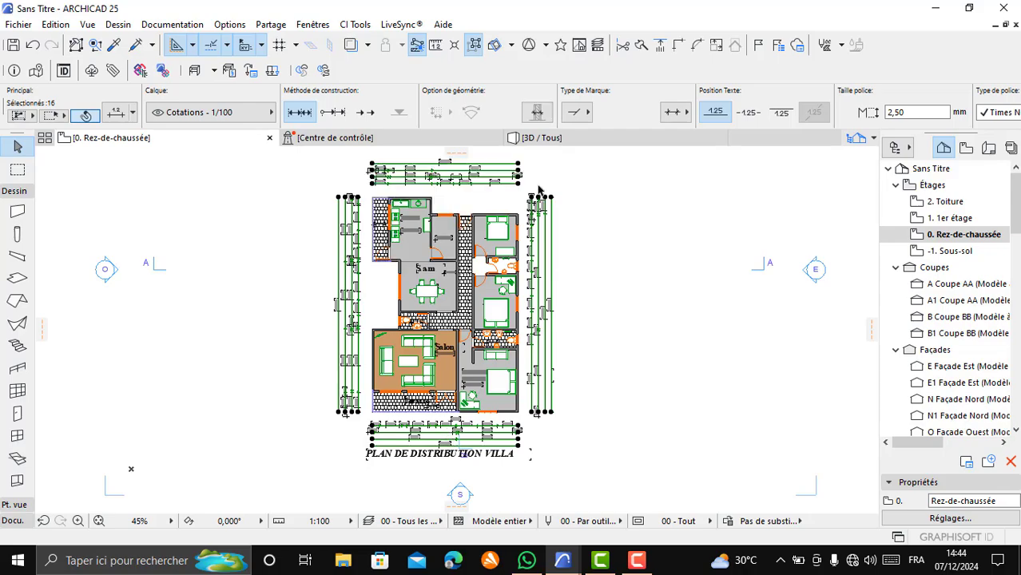
{"action": "scroll", "coordinate": [535, 172], "scroll_direction": "up", "scroll_amount": 2}
{"action": "scroll", "coordinate": [386, 179], "scroll_direction": "up", "scroll_amount": 1}
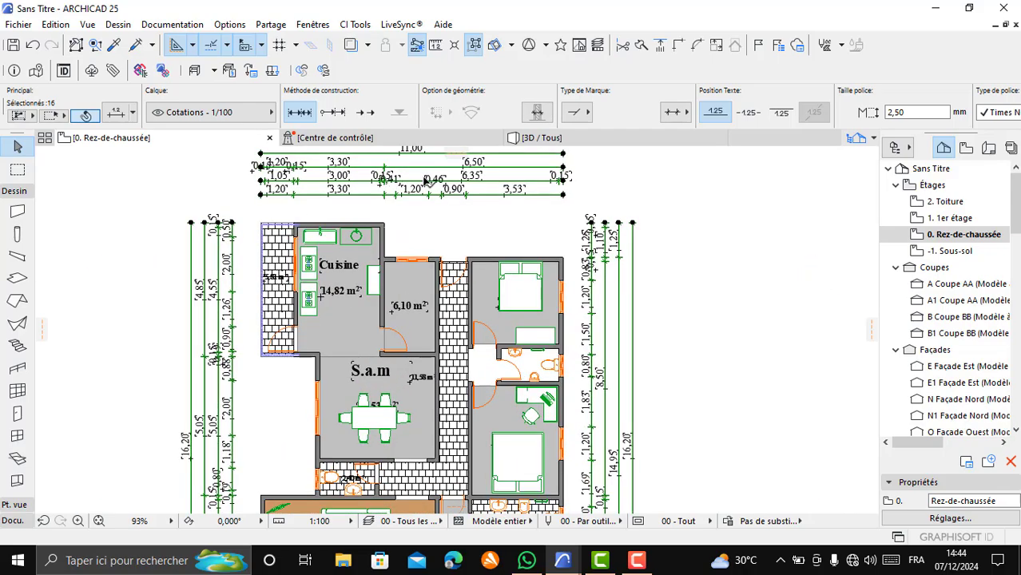
{"action": "scroll", "coordinate": [449, 183], "scroll_direction": "down", "scroll_amount": 2}
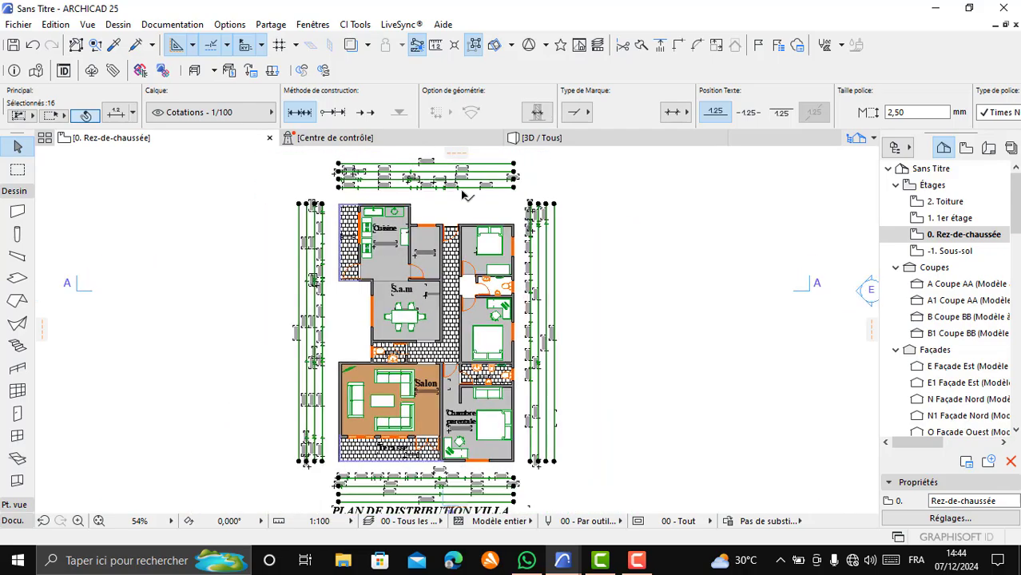